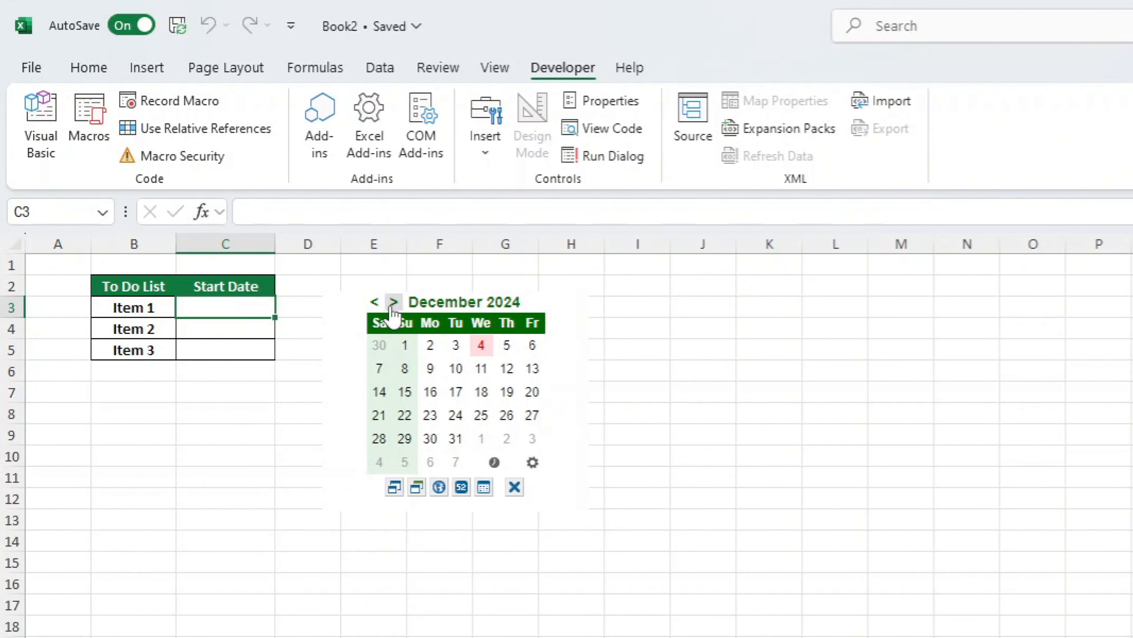
Browse the embedded calendar month by month from December 2024 to September 2025 and start back through the earlier months.
click(393, 303)
click(393, 303)
click(393, 303)
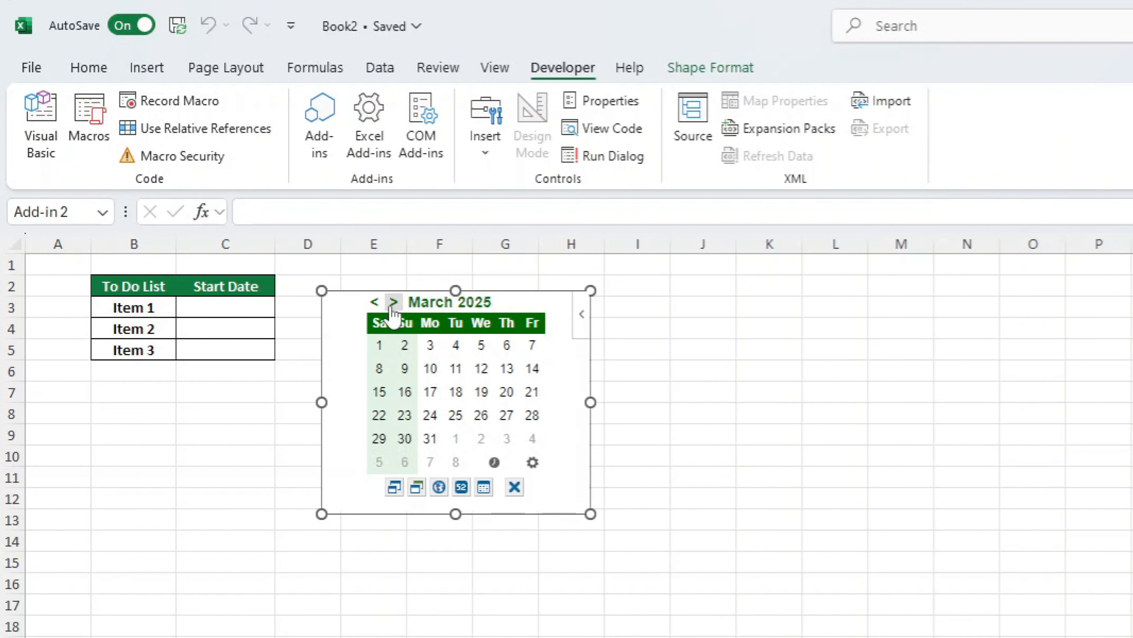
click(392, 303)
click(393, 302)
click(392, 303)
click(393, 303)
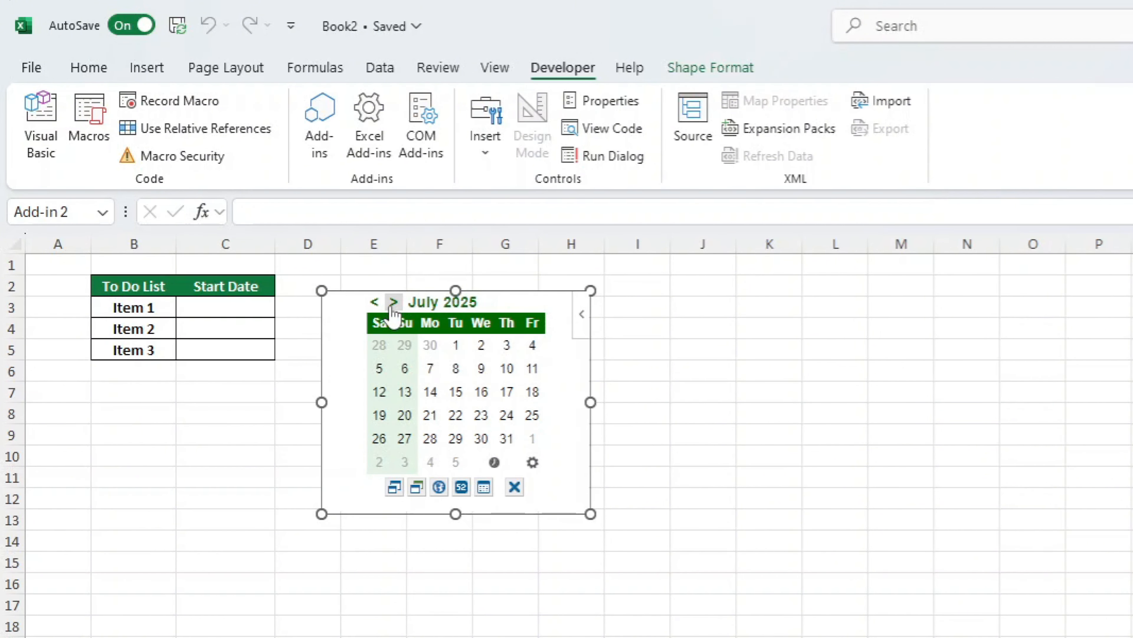
click(392, 303)
click(393, 303)
click(376, 302)
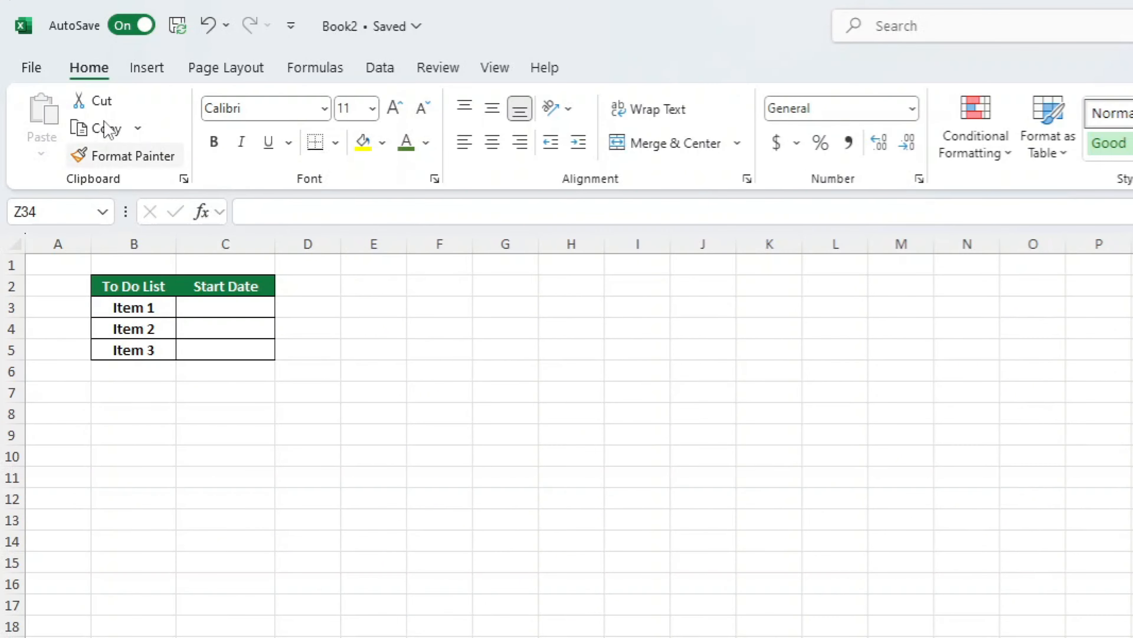
Enable the Developer tab in the ribbon customization options.
click(32, 68)
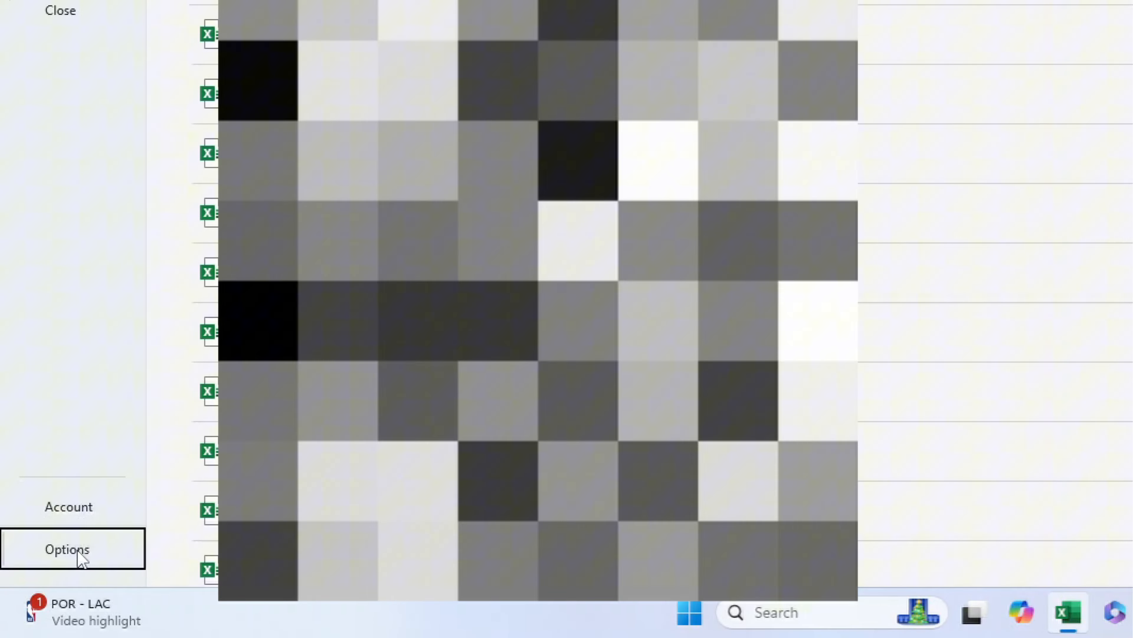
click(79, 553)
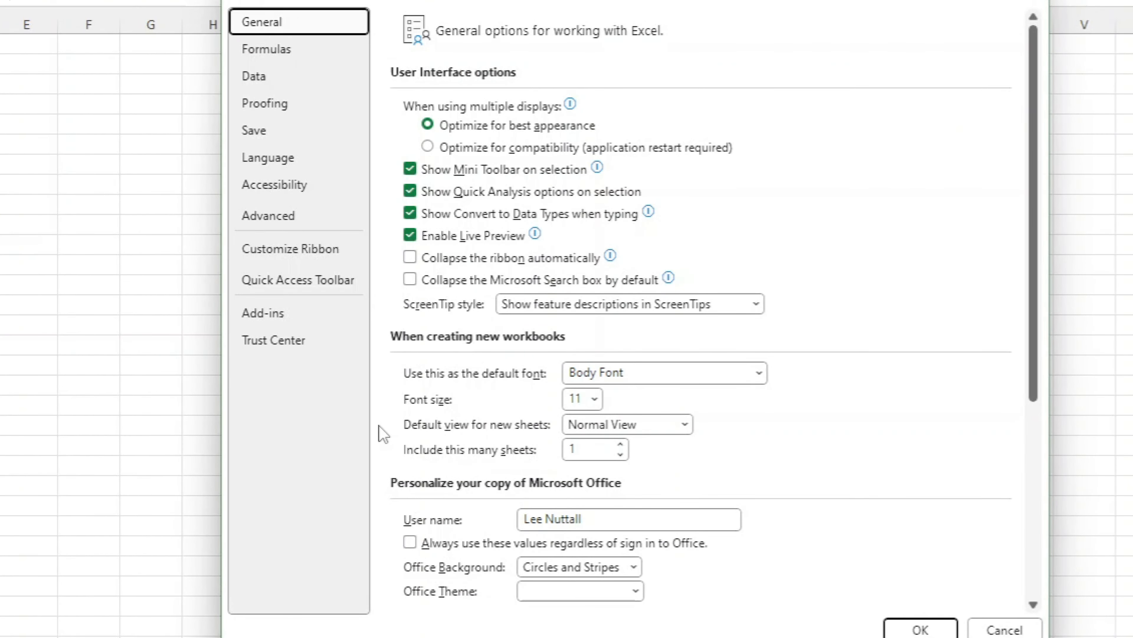
click(320, 258)
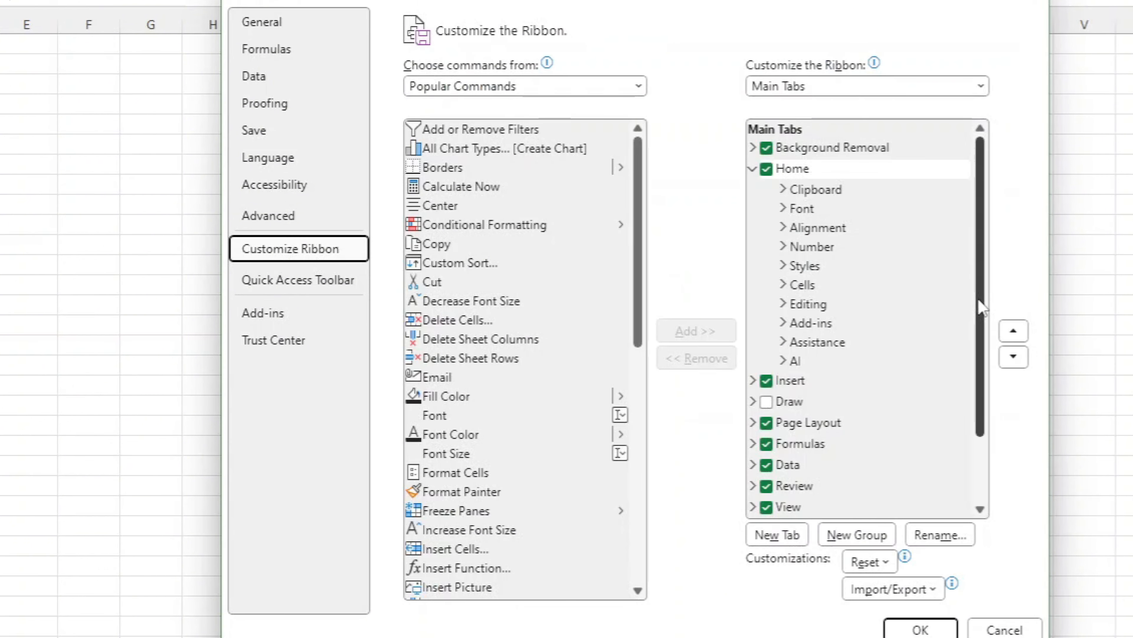
drag(983, 309, 995, 422)
click(767, 465)
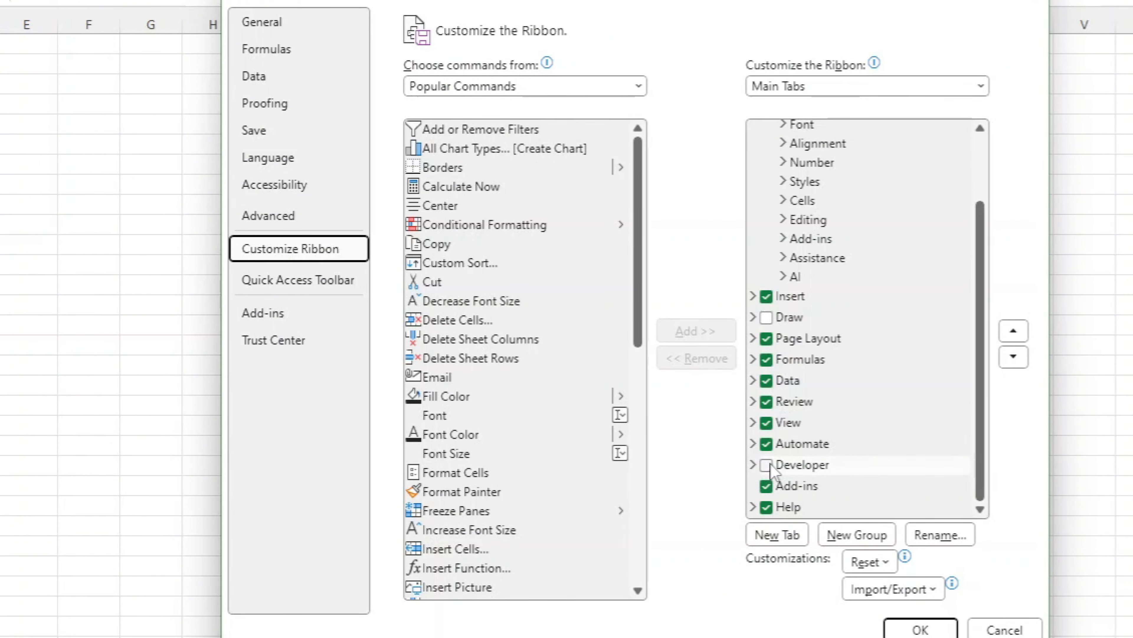
click(921, 629)
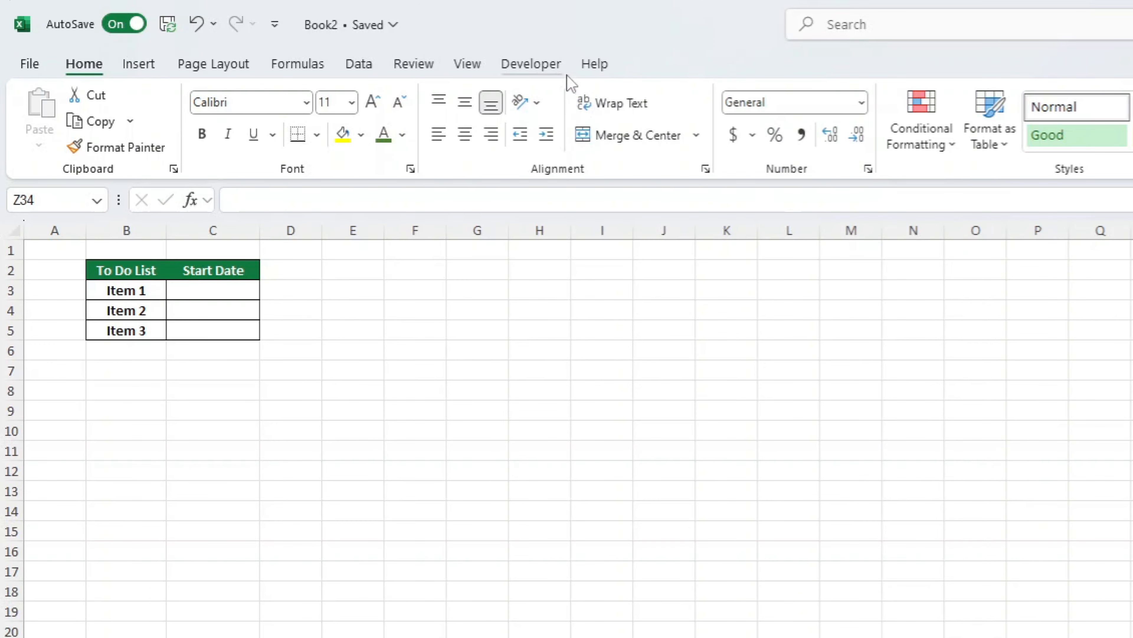
Search the Office Add-ins store for "calendar" and add Mini Calendar and Date Picker, accepting its license terms.
click(545, 67)
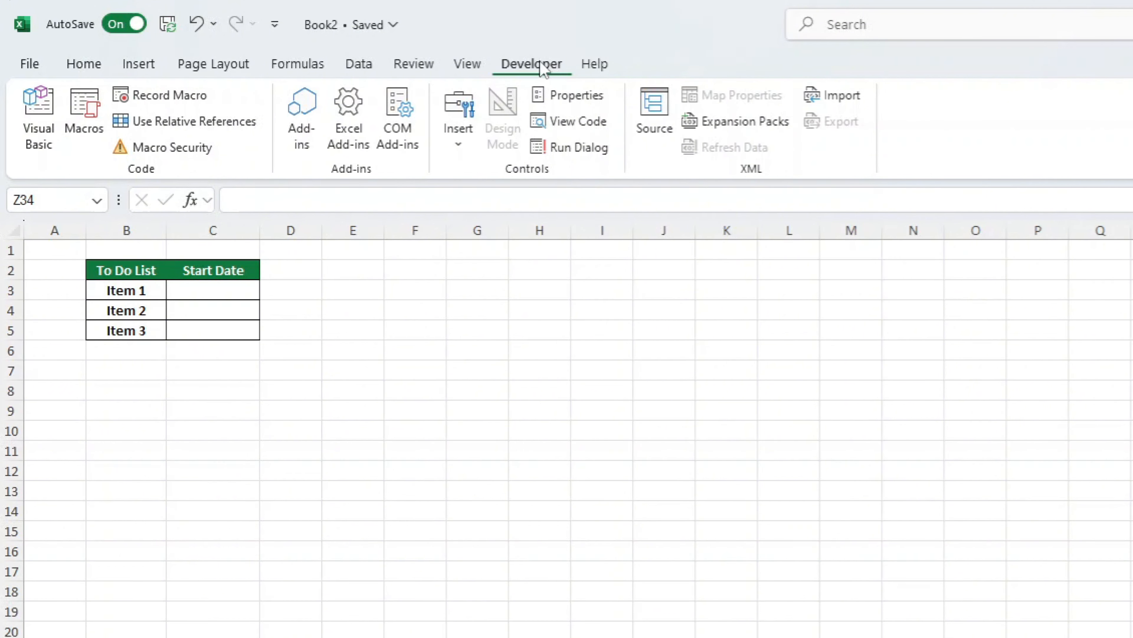
click(299, 118)
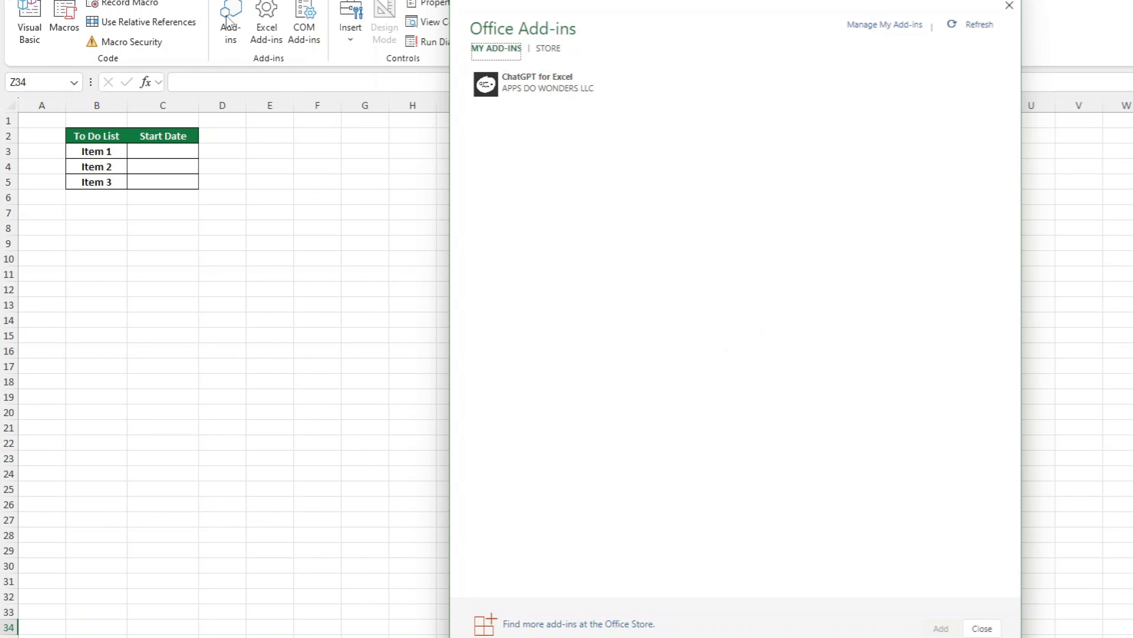
click(546, 49)
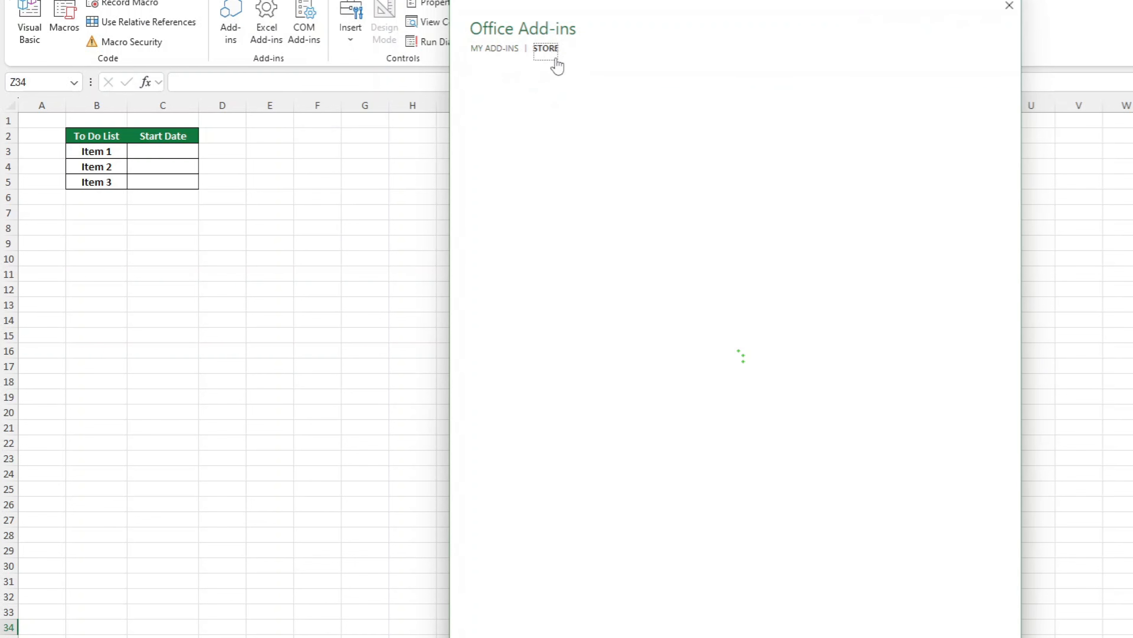
click(521, 103)
text(c)
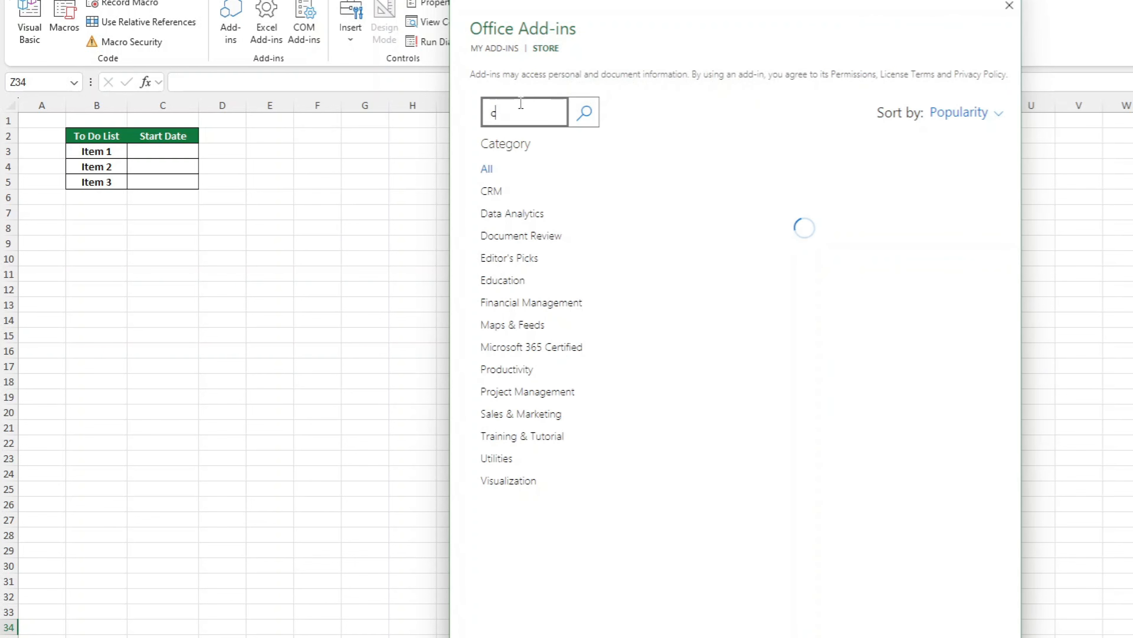
text(alendar)
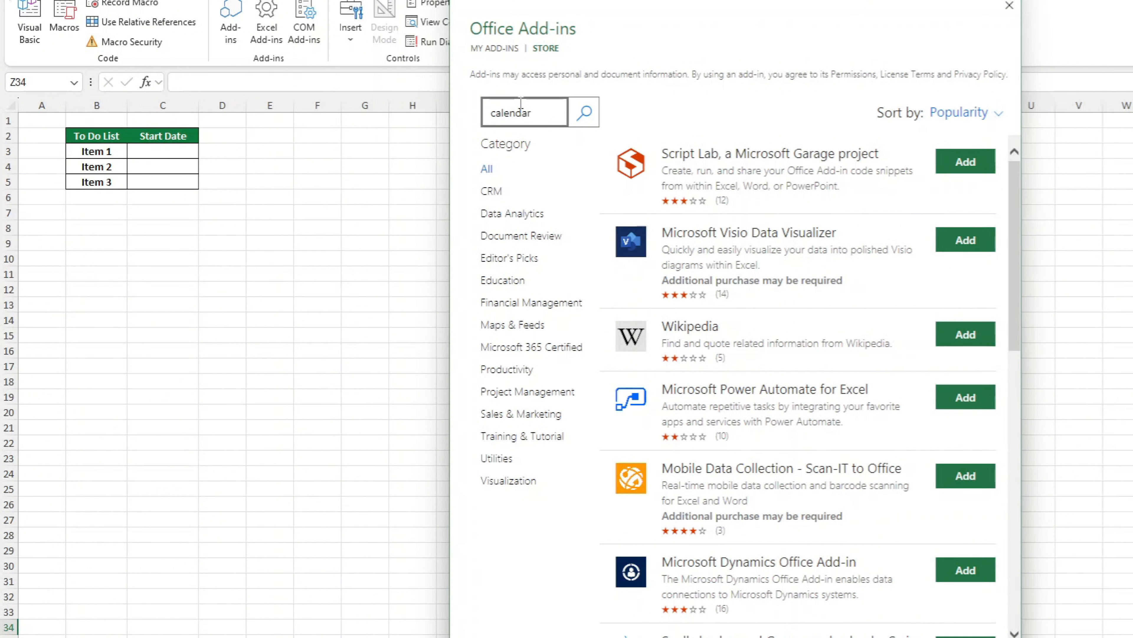
key(Return)
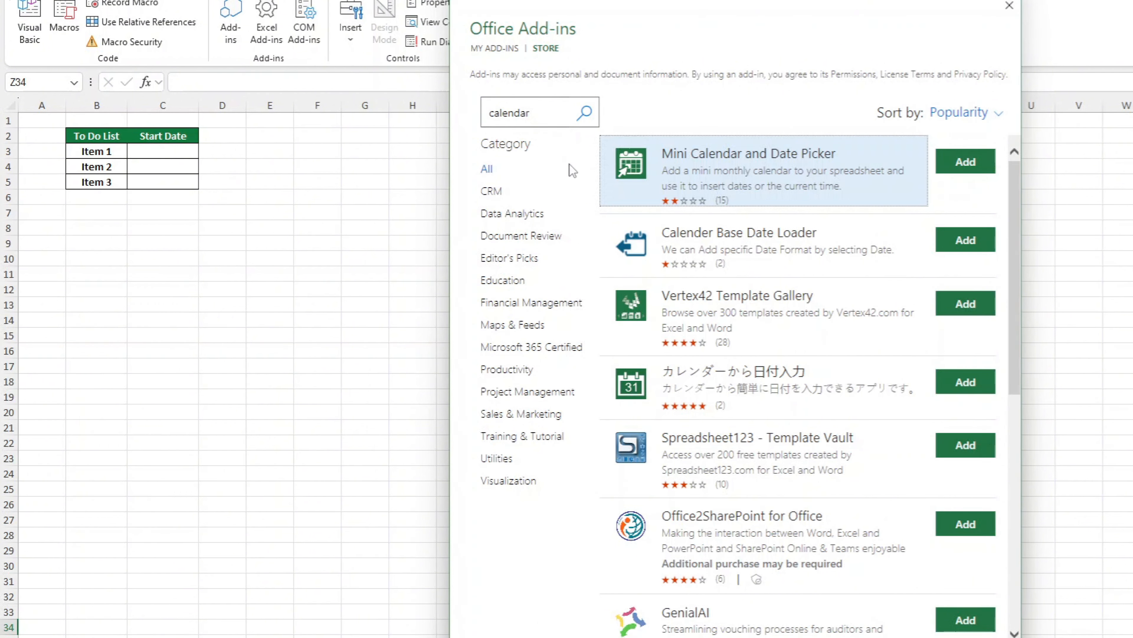
click(966, 163)
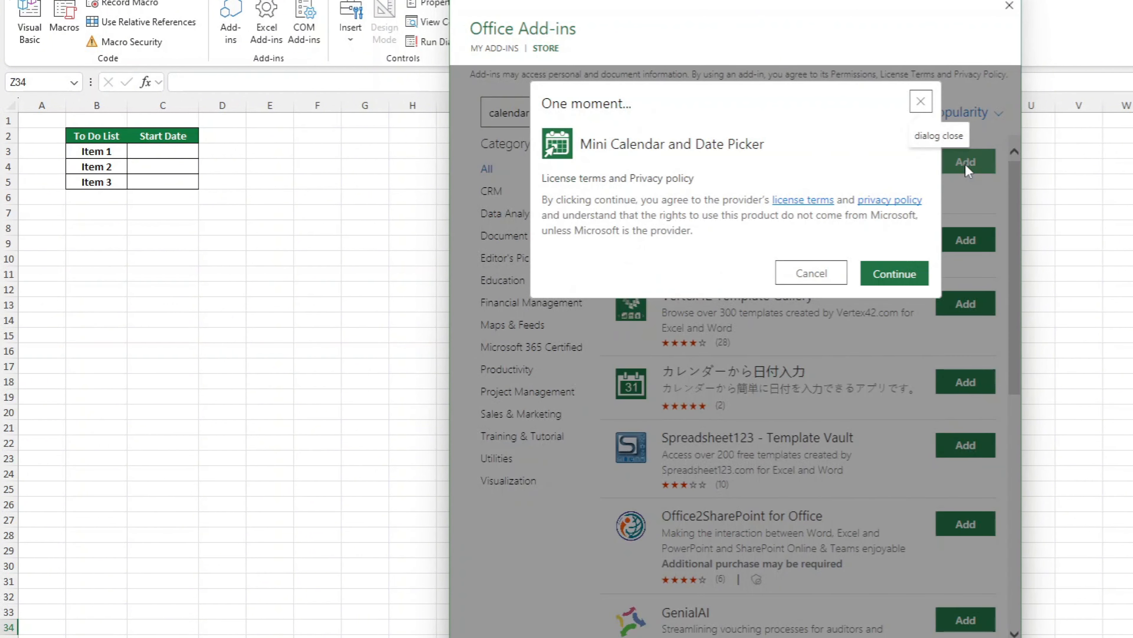
click(882, 280)
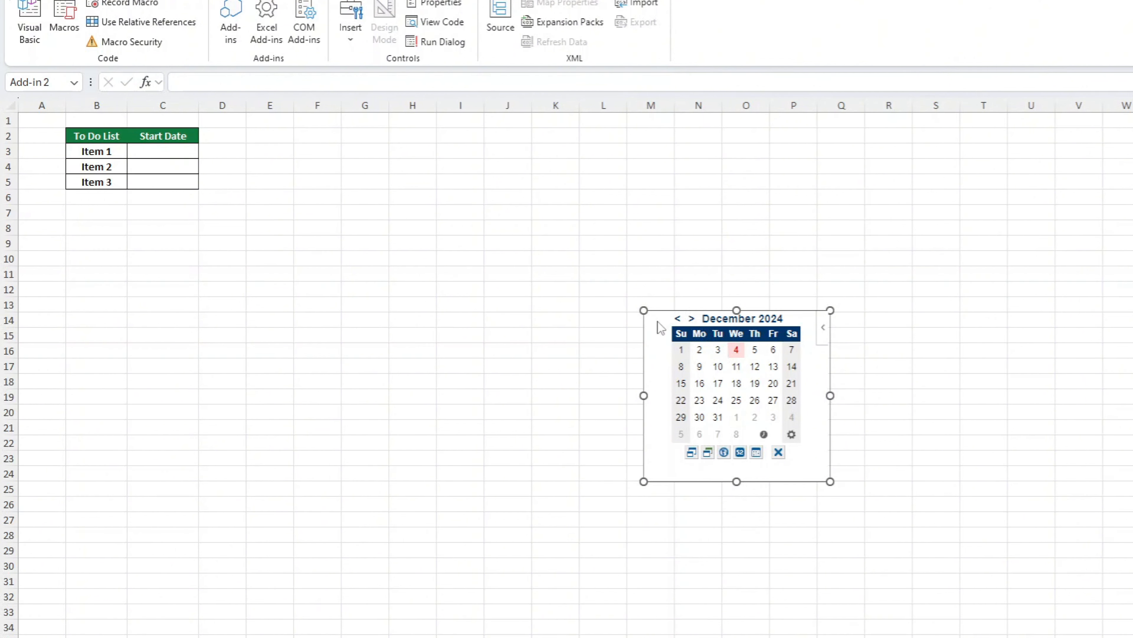
Move the calendar beside the To Do List table and resize its frame to span roughly columns D to H, rows 2 to 12.
drag(653, 335, 277, 161)
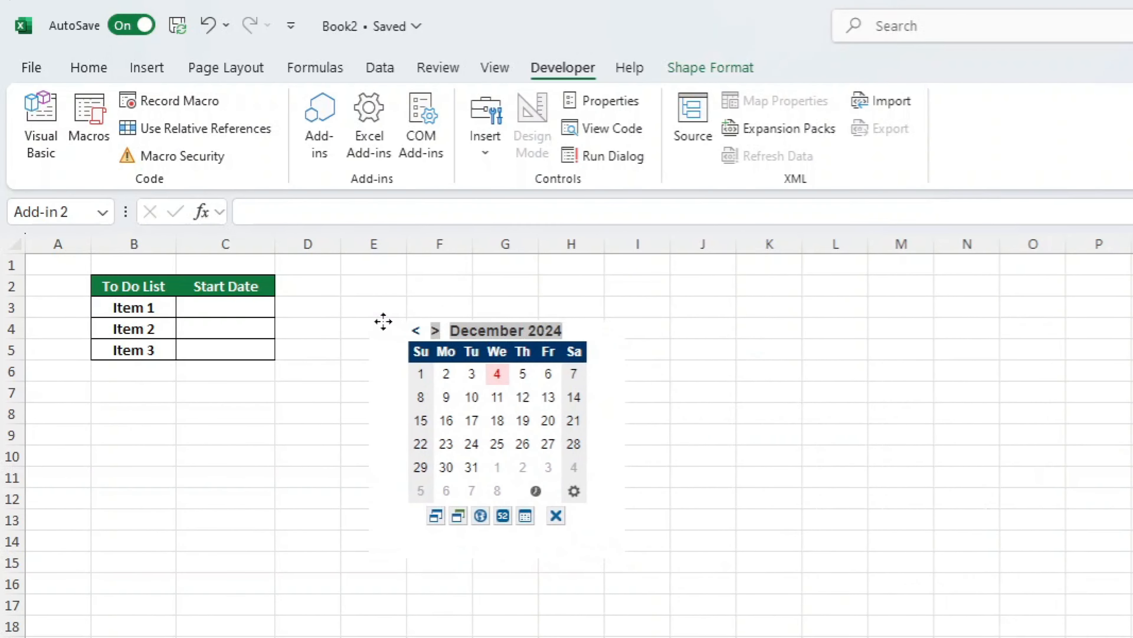
drag(384, 321, 337, 292)
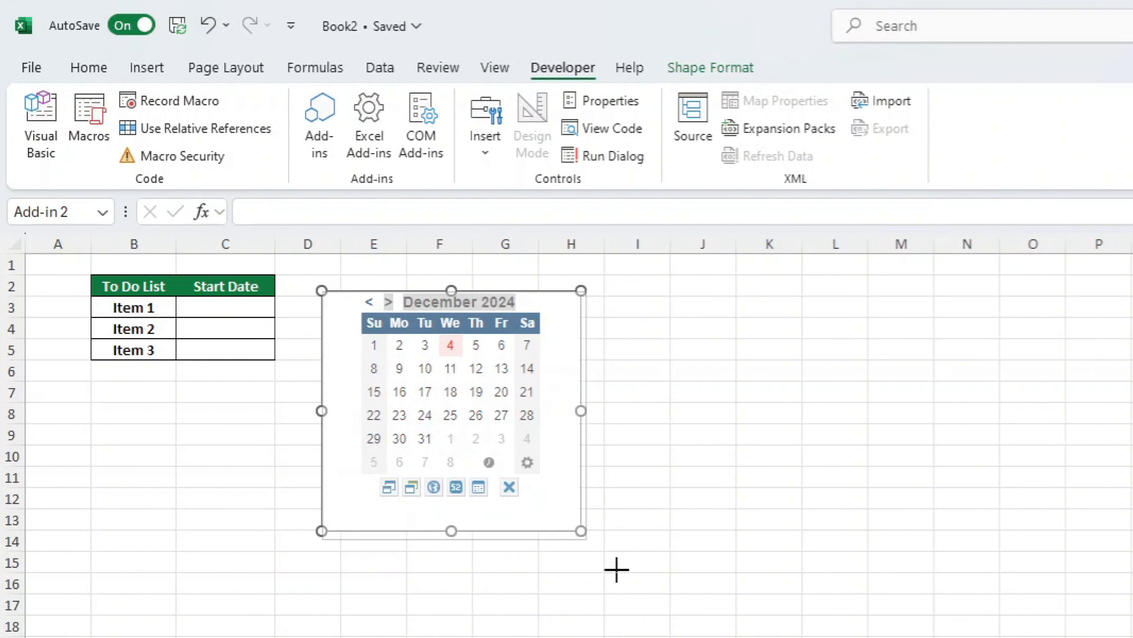
drag(616, 569, 726, 635)
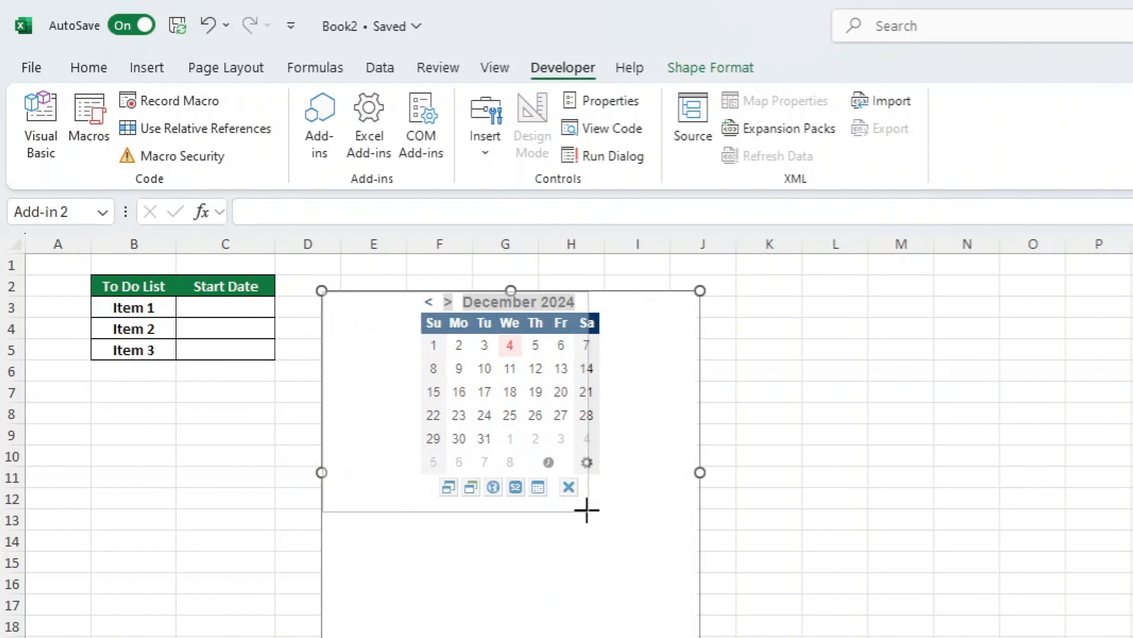
drag(587, 510, 589, 512)
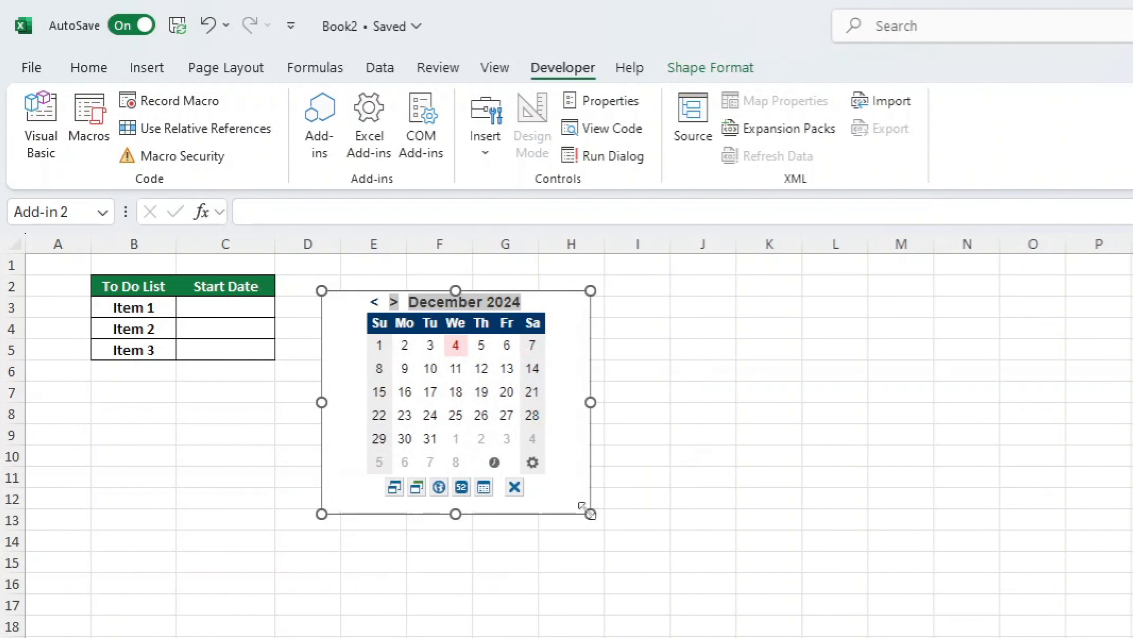
Cycle the calendar's colour themes to green, and try the smaller calendar size before restoring the larger one.
click(485, 489)
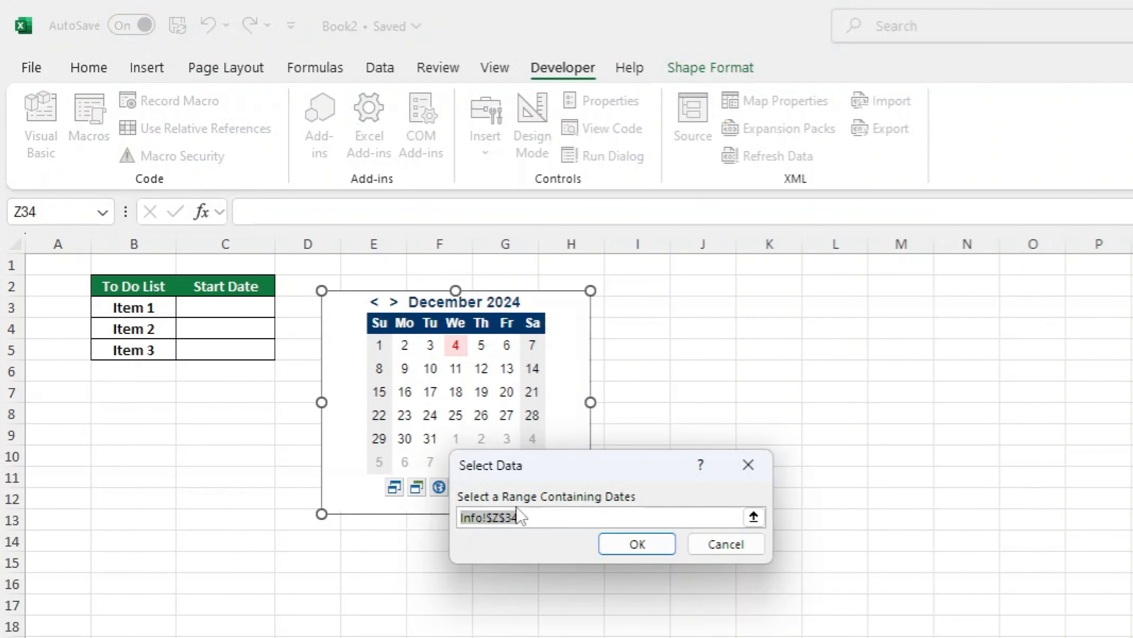
click(721, 545)
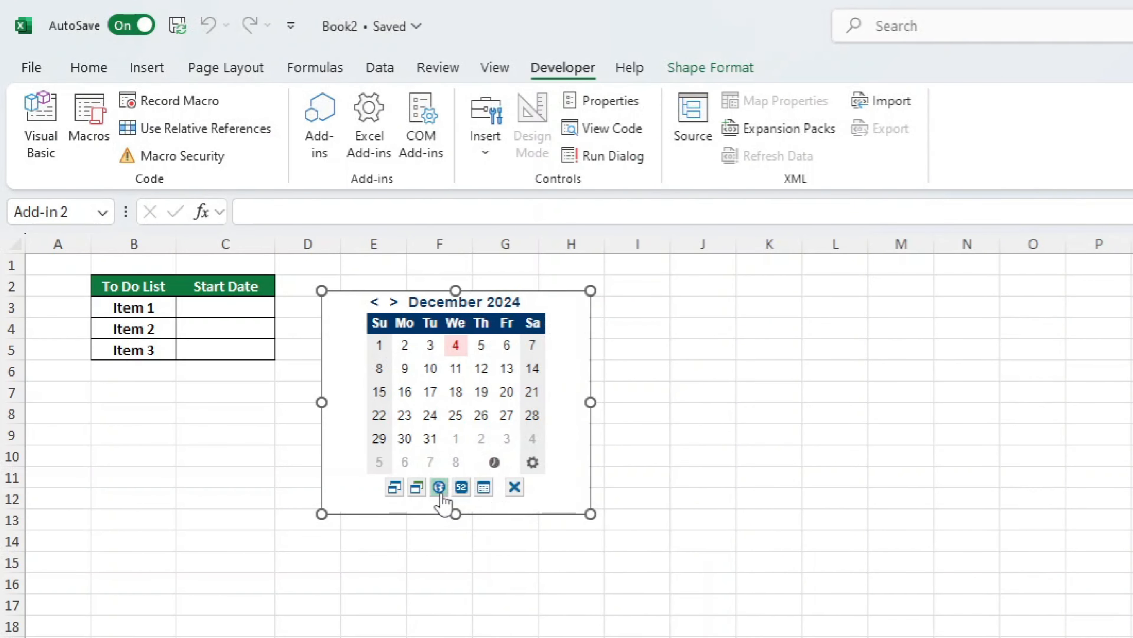
click(417, 488)
click(417, 489)
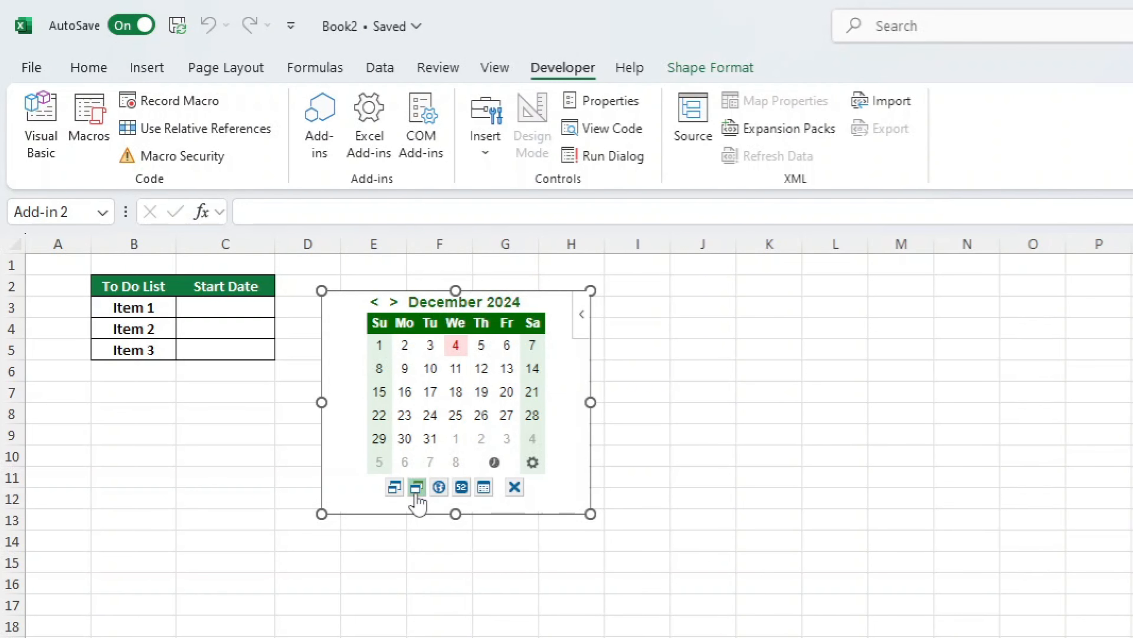
click(416, 489)
click(416, 489)
click(417, 490)
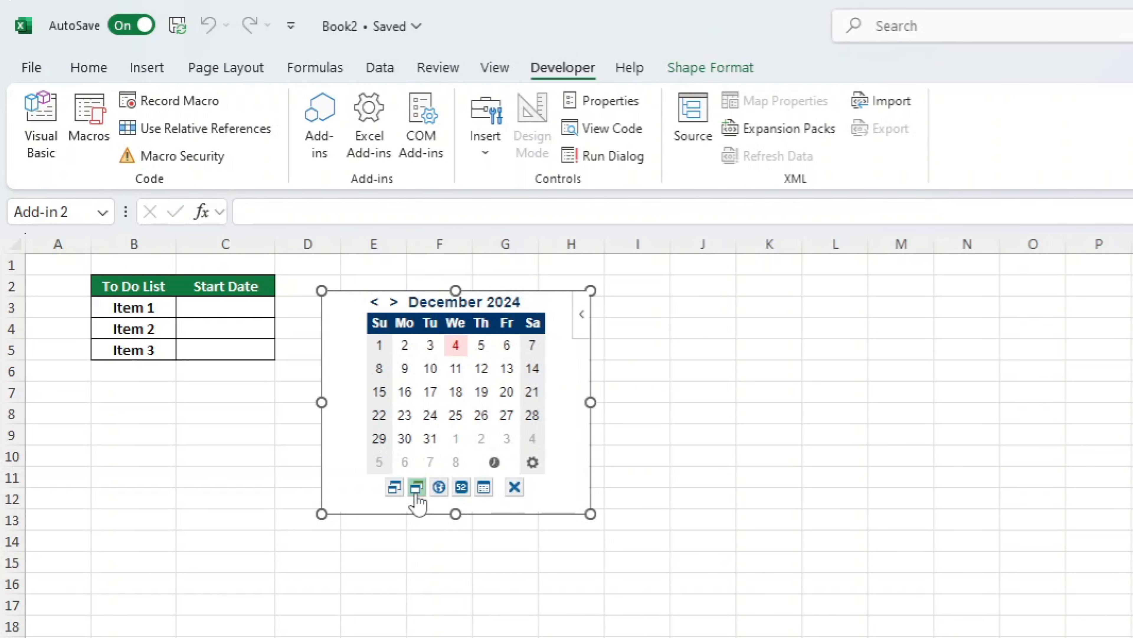
click(416, 489)
click(417, 489)
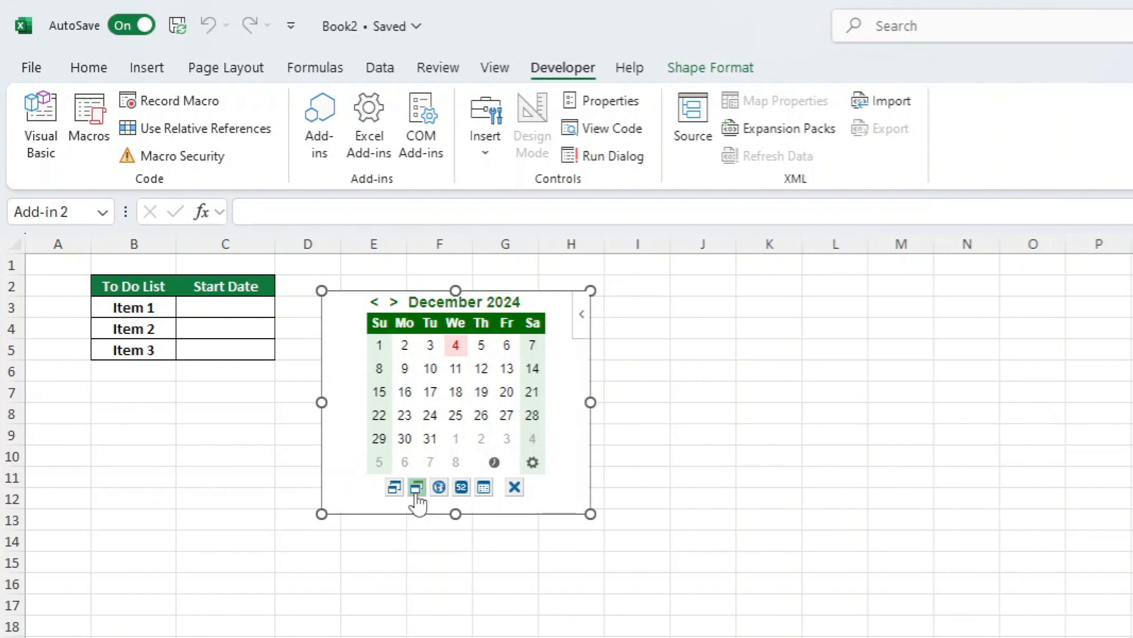
click(394, 491)
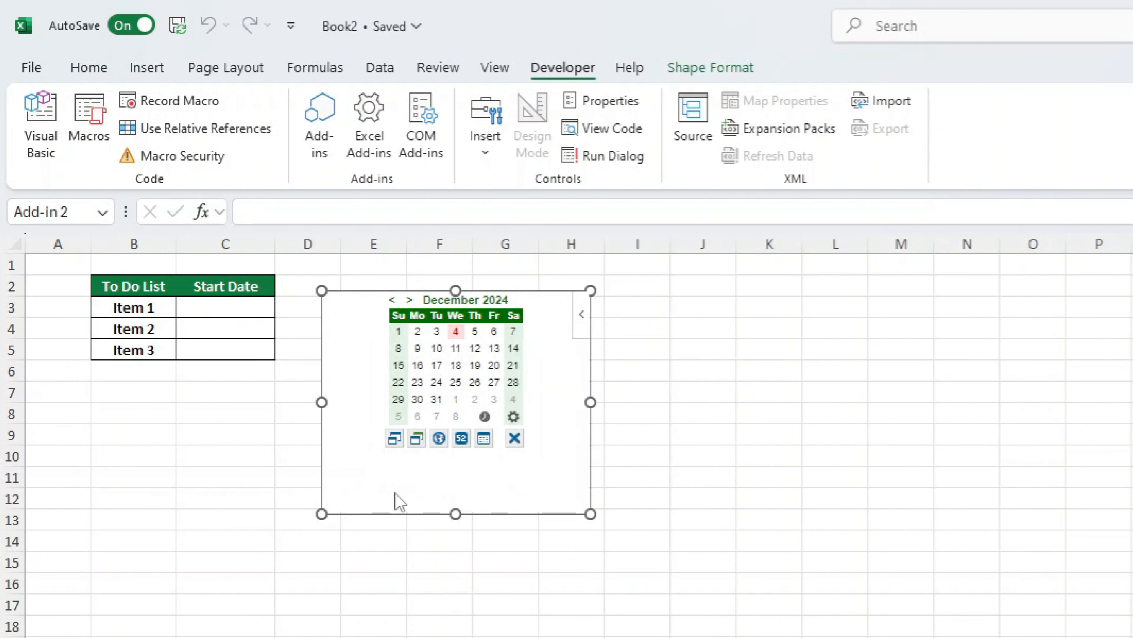
click(394, 438)
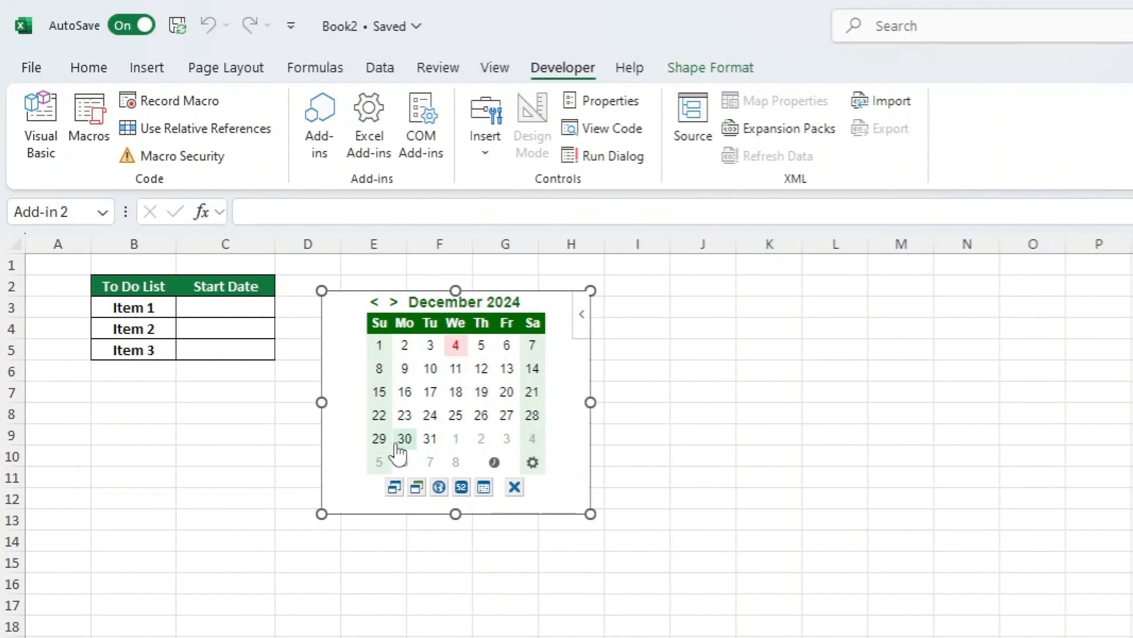
Cycle through the calendar's week systems and set it to the Sat-1st U.S. Calendar System.
click(440, 489)
click(431, 501)
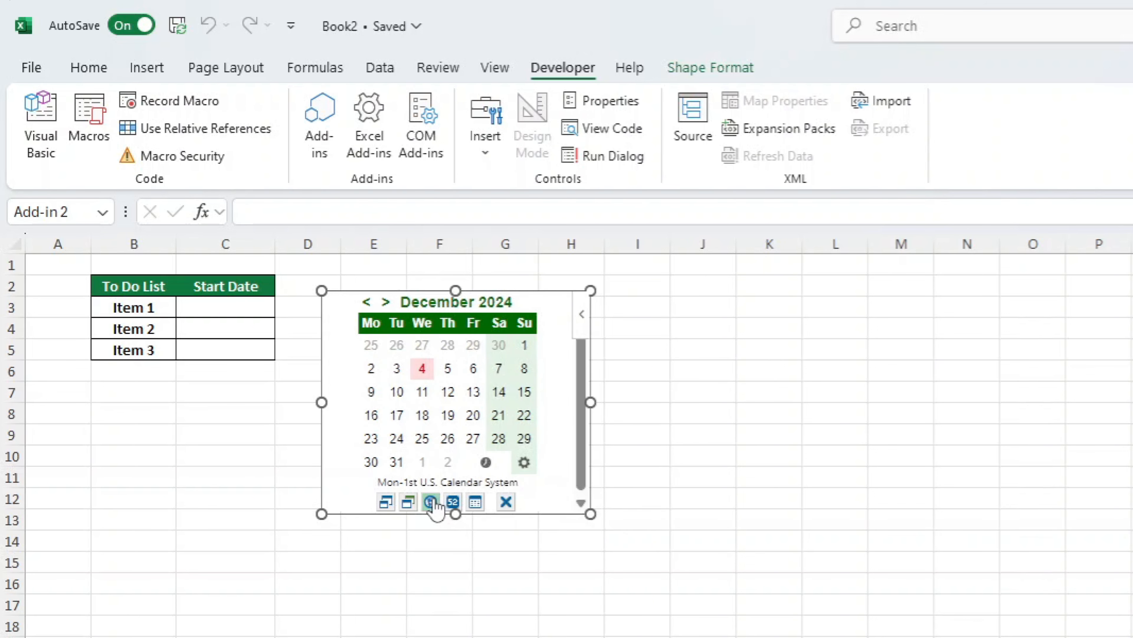
click(430, 501)
click(431, 501)
click(430, 500)
click(431, 500)
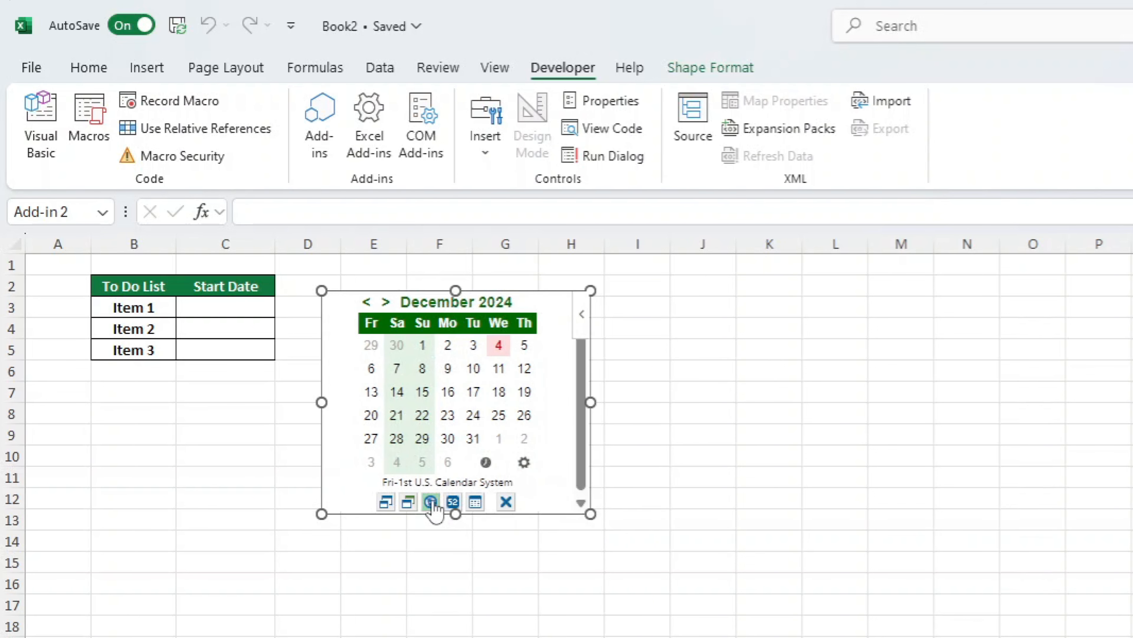
click(431, 501)
click(431, 501)
click(431, 501)
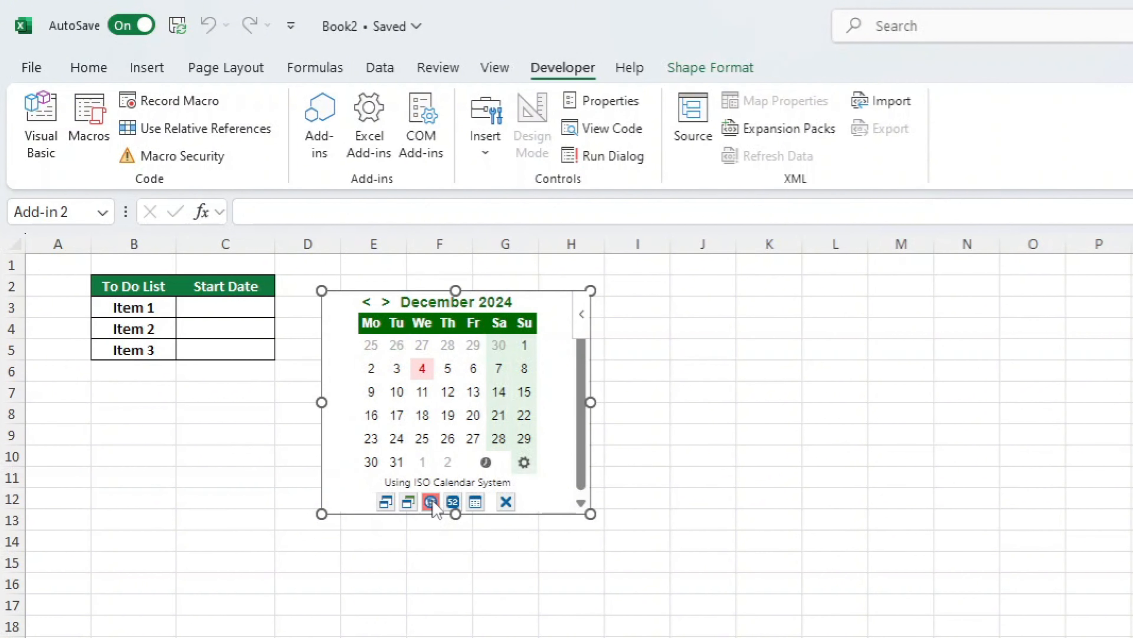
click(431, 501)
click(430, 500)
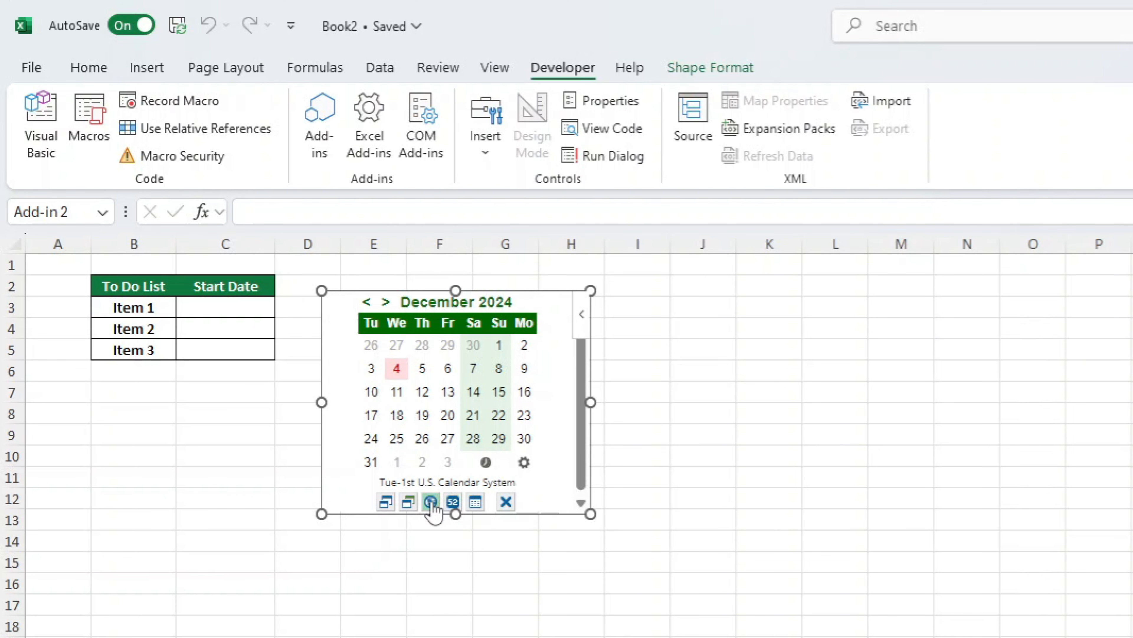
click(431, 501)
click(431, 501)
click(431, 501)
click(431, 501)
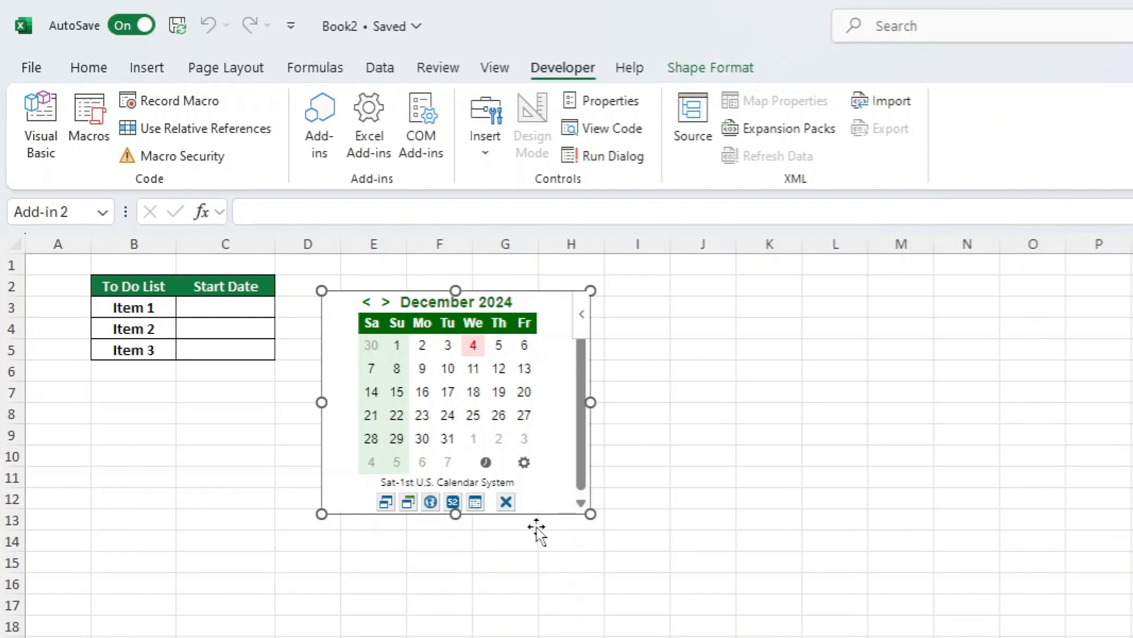
Select the Start Date cell for Item 1 (C3) and advance the calendar to September 2025.
click(228, 309)
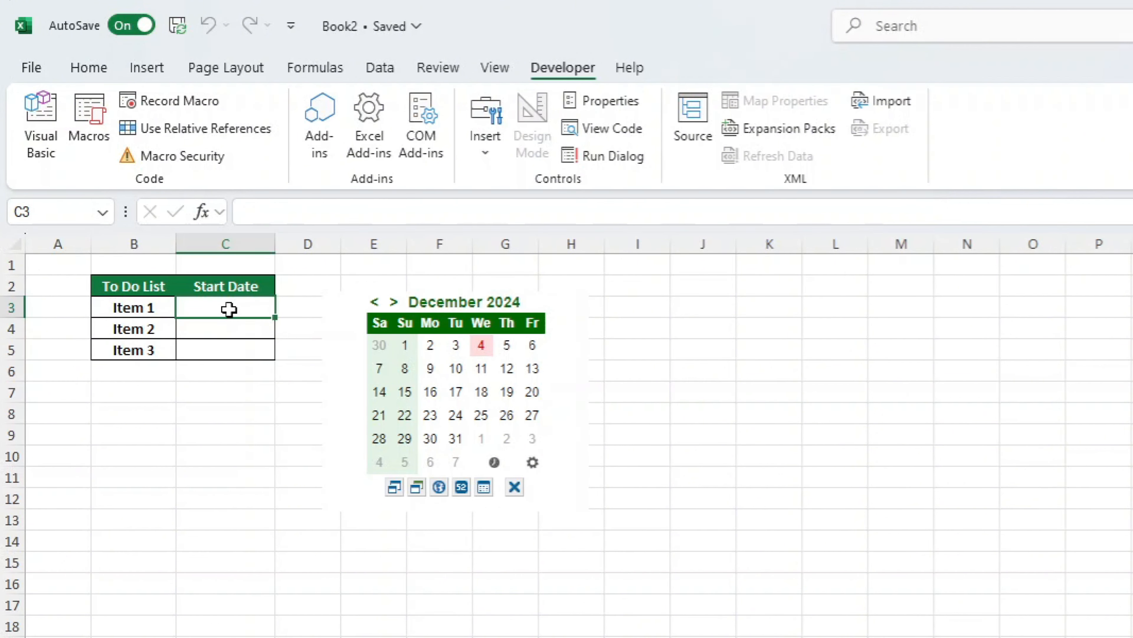
click(392, 302)
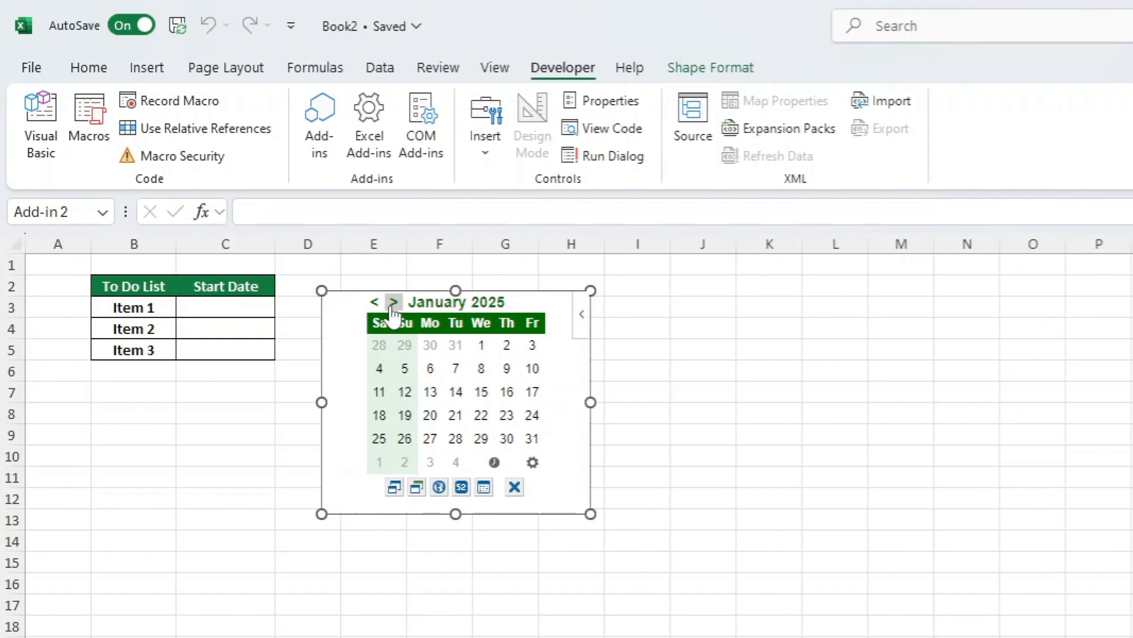
triple_click(392, 302)
double_click(392, 302)
double_click(392, 302)
click(393, 302)
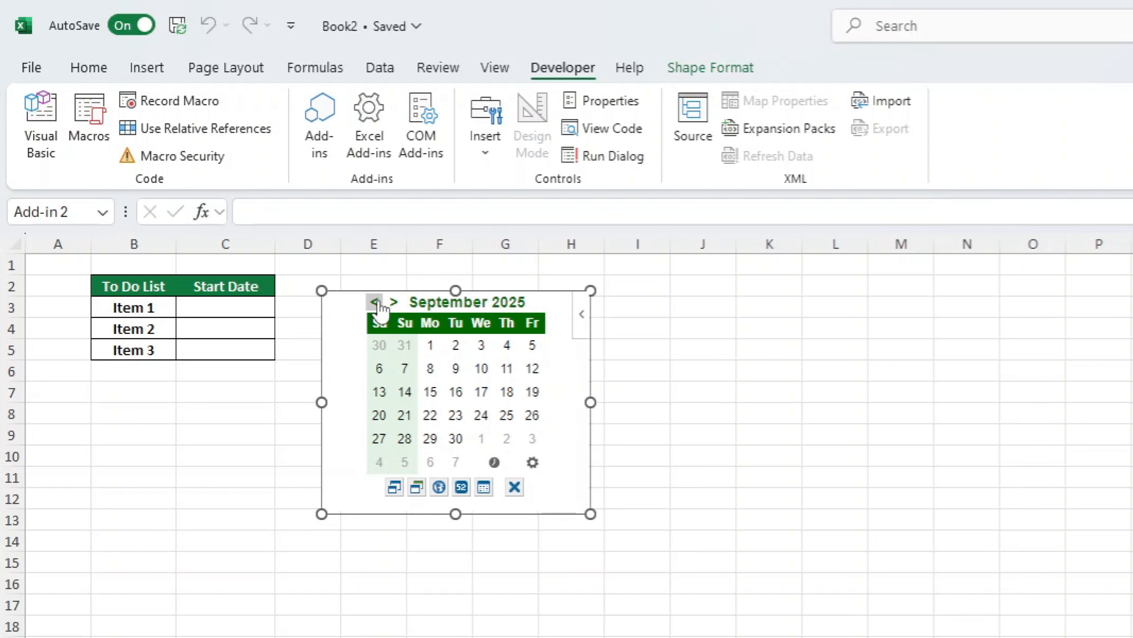
Insert 1 August 2025 from the calendar as Item 1's start date and format C3:C5 with the two-digit-year date format (01/08/25).
click(375, 302)
click(532, 345)
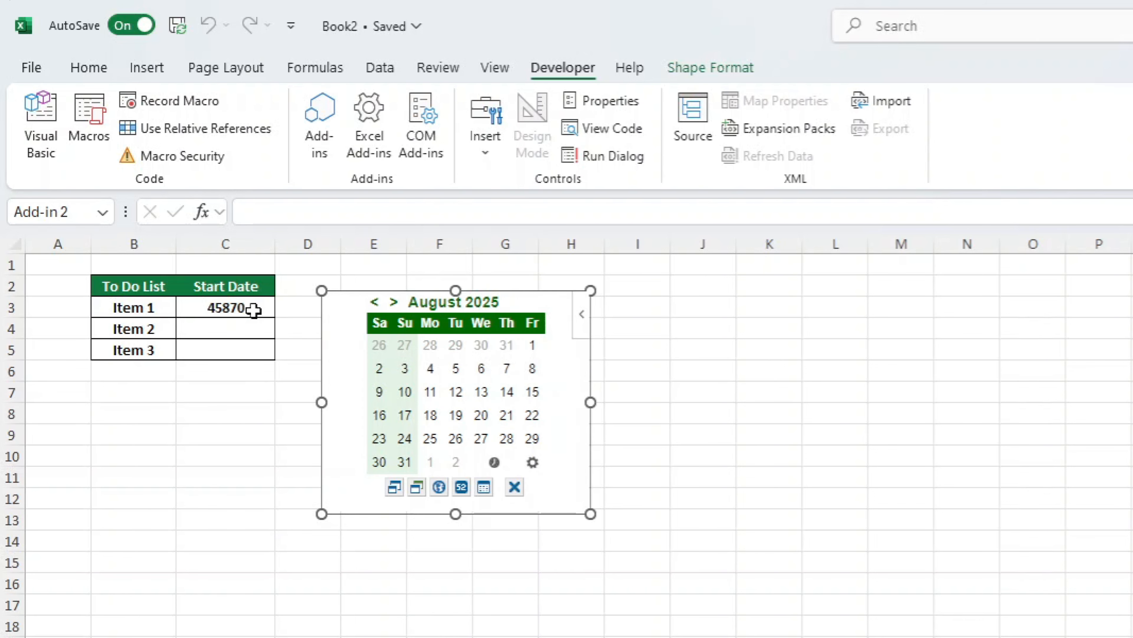
drag(253, 309, 259, 363)
click(88, 67)
click(814, 117)
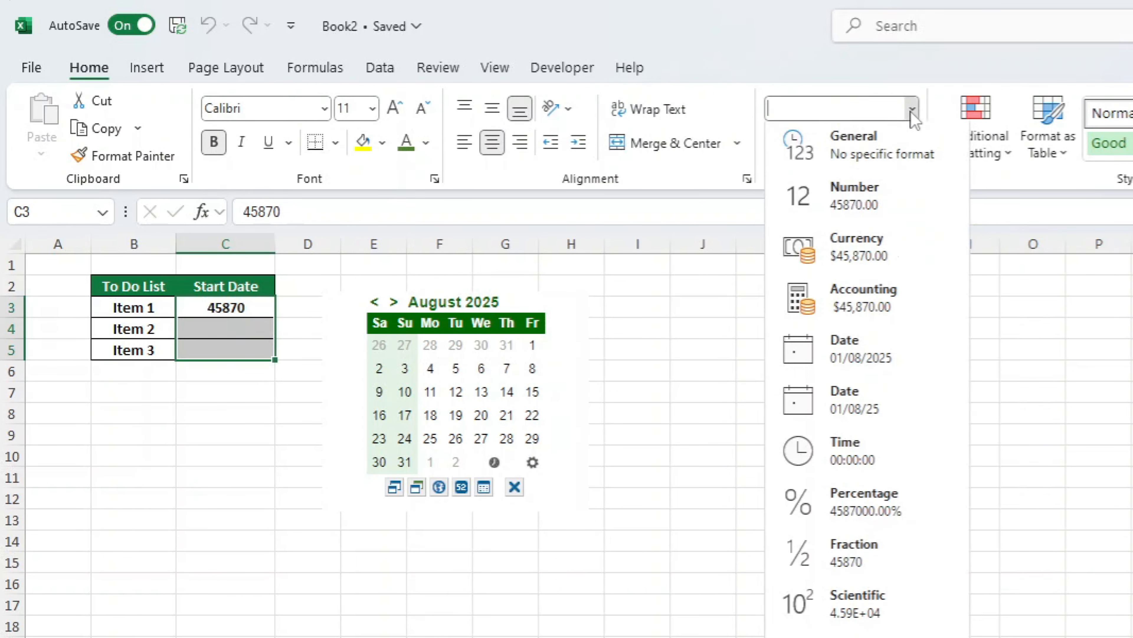
click(881, 399)
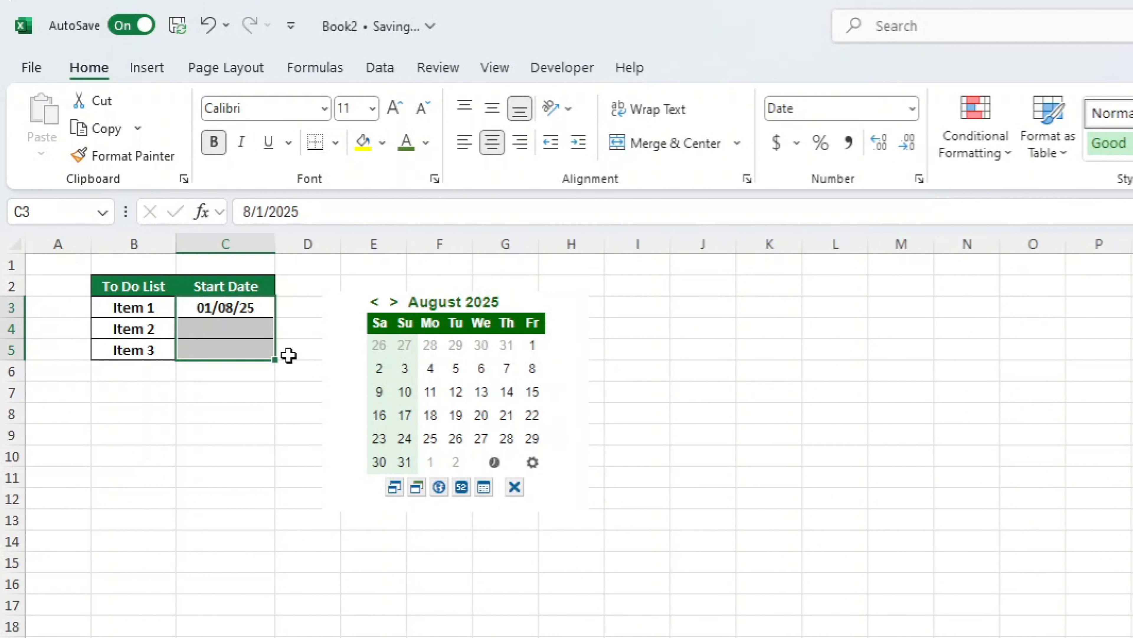
Insert 23 September 2025 from the calendar as Item 2's start date in C4.
click(250, 327)
click(392, 303)
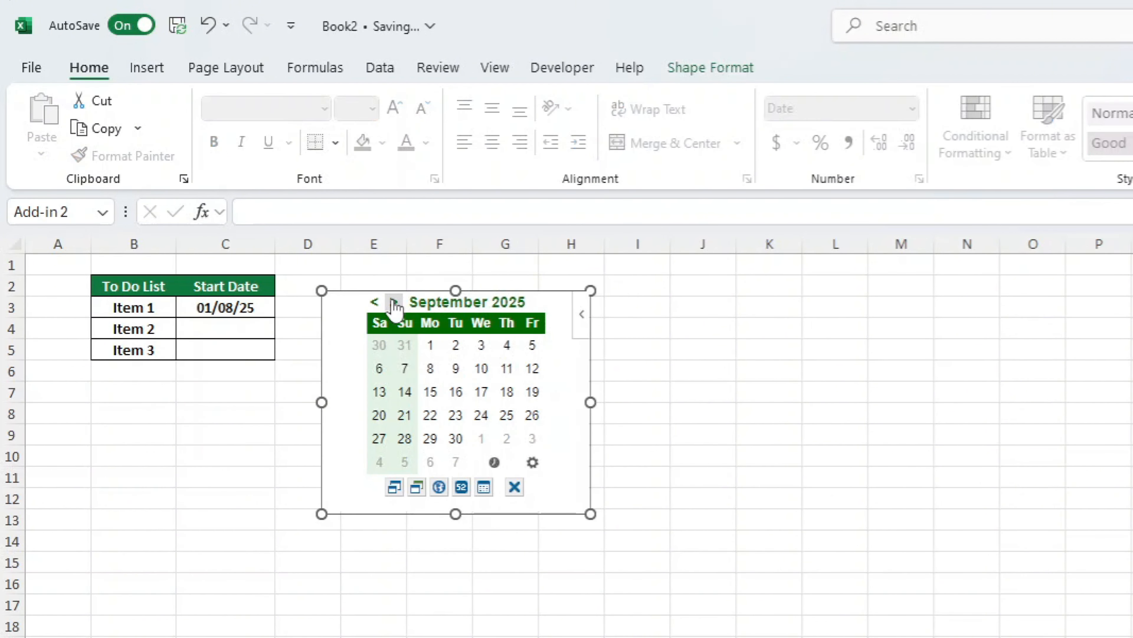
click(455, 414)
Insert 27 November 2025 from the calendar as Item 3's start date in C5.
click(256, 349)
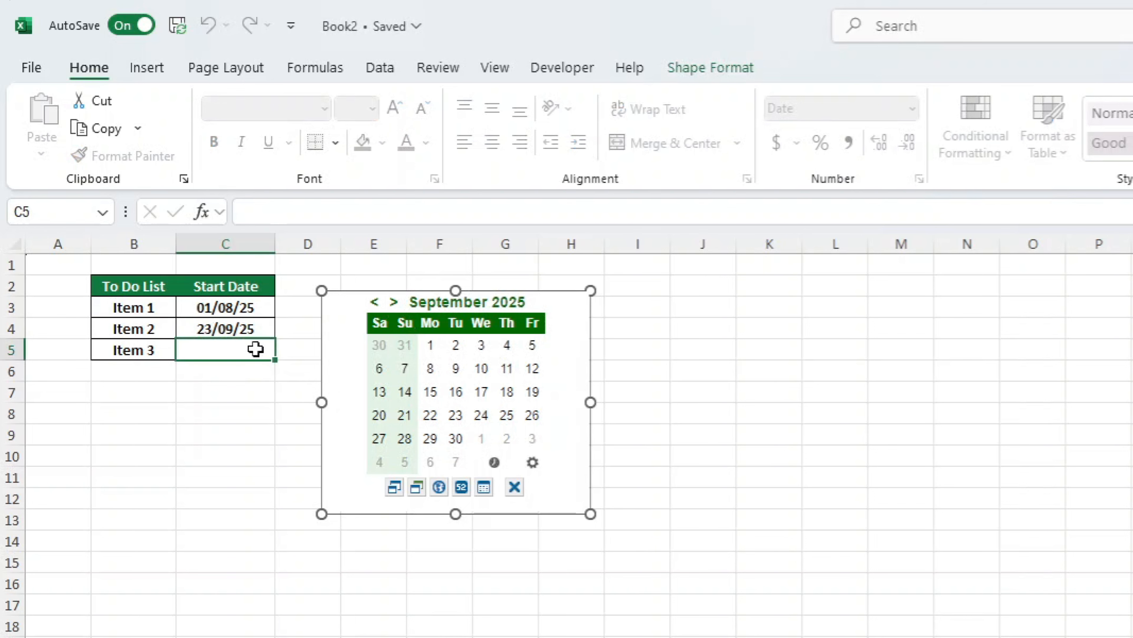
click(393, 302)
click(394, 302)
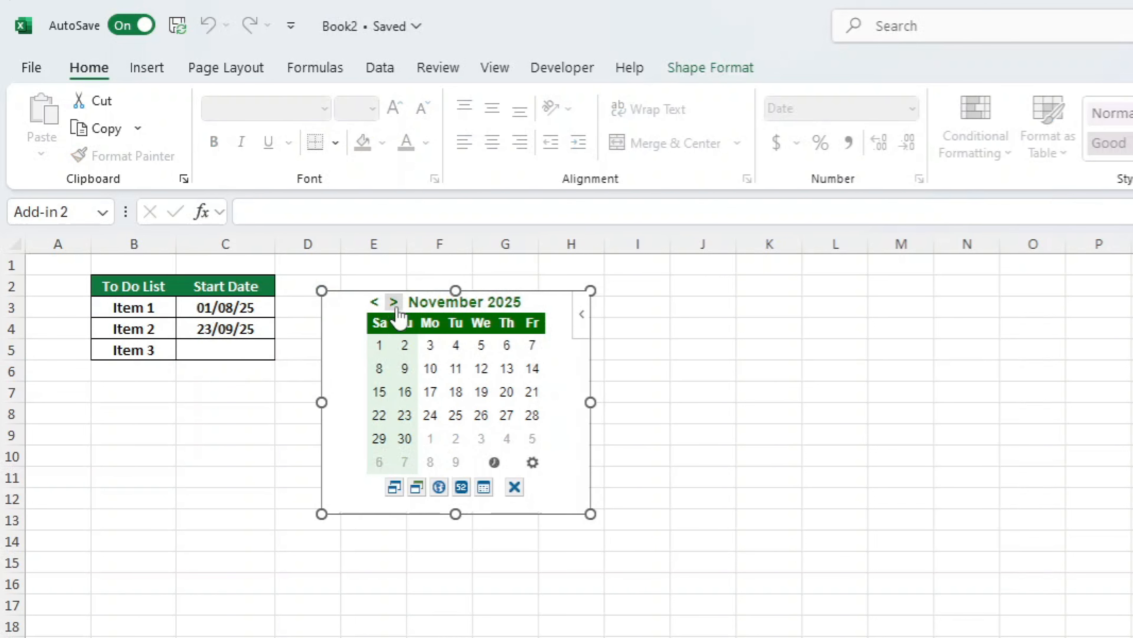
click(505, 424)
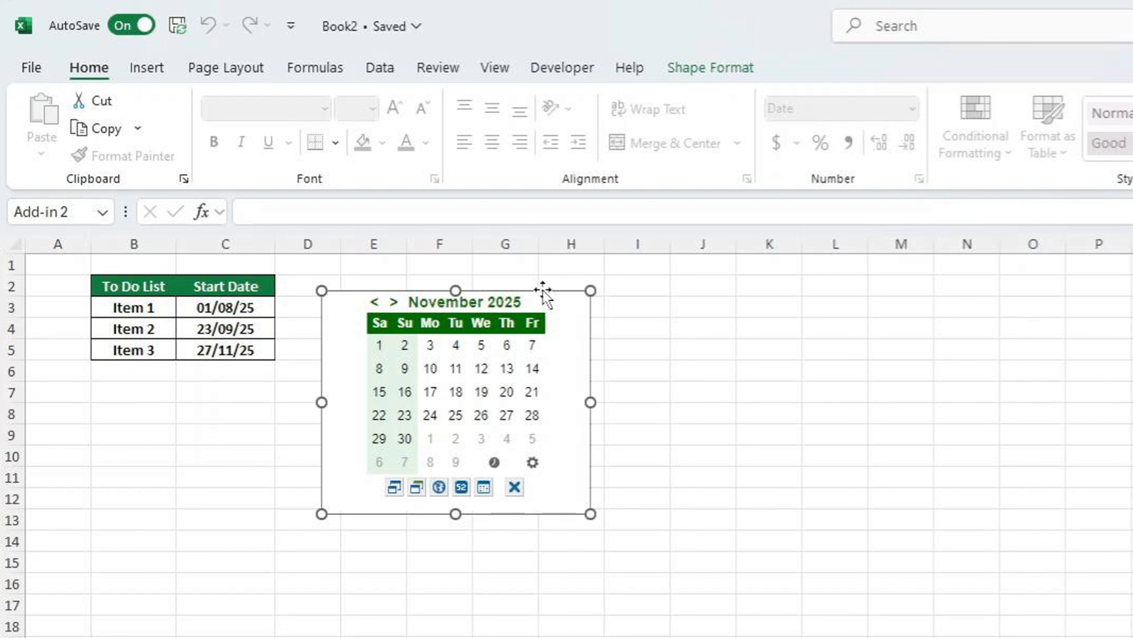
Delete the calendar object from the worksheet, keeping the dates in the To Do List table.
key(Delete)
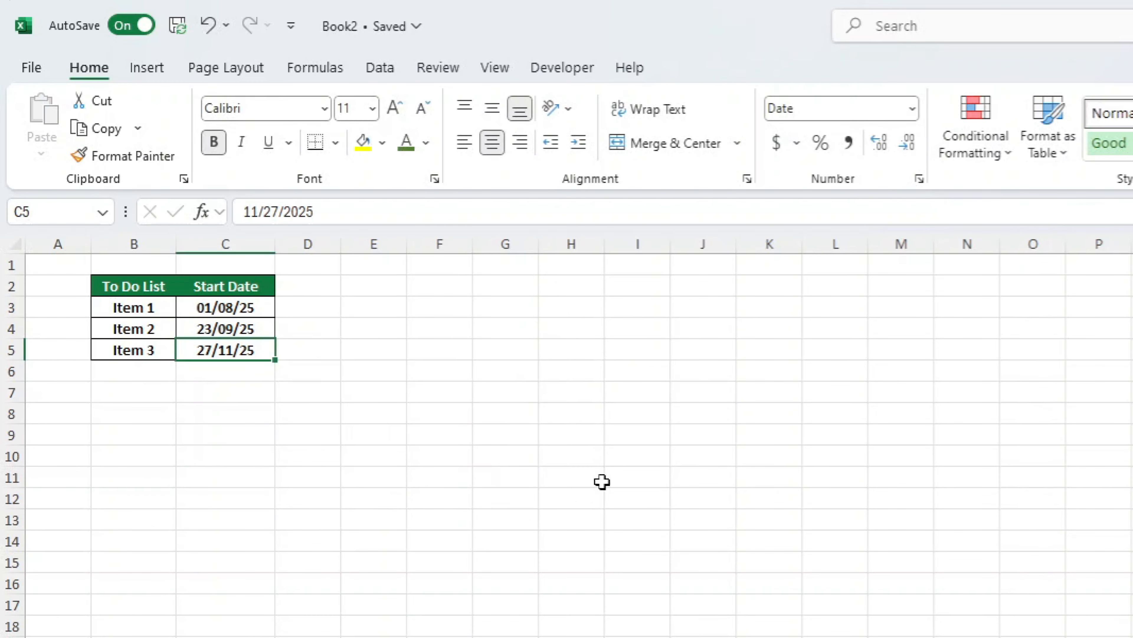
click(621, 558)
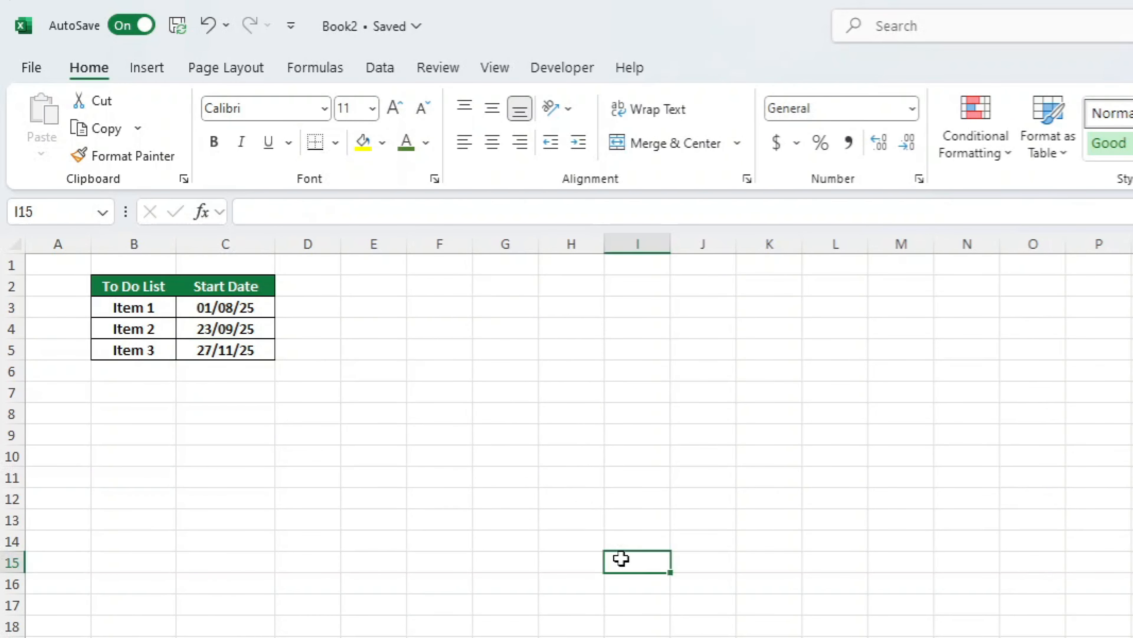
Refresh the list of owned add-ins, add Mini Calendar and Date Picker to the sheet again, and place it beside the To Do List table.
click(542, 70)
click(320, 118)
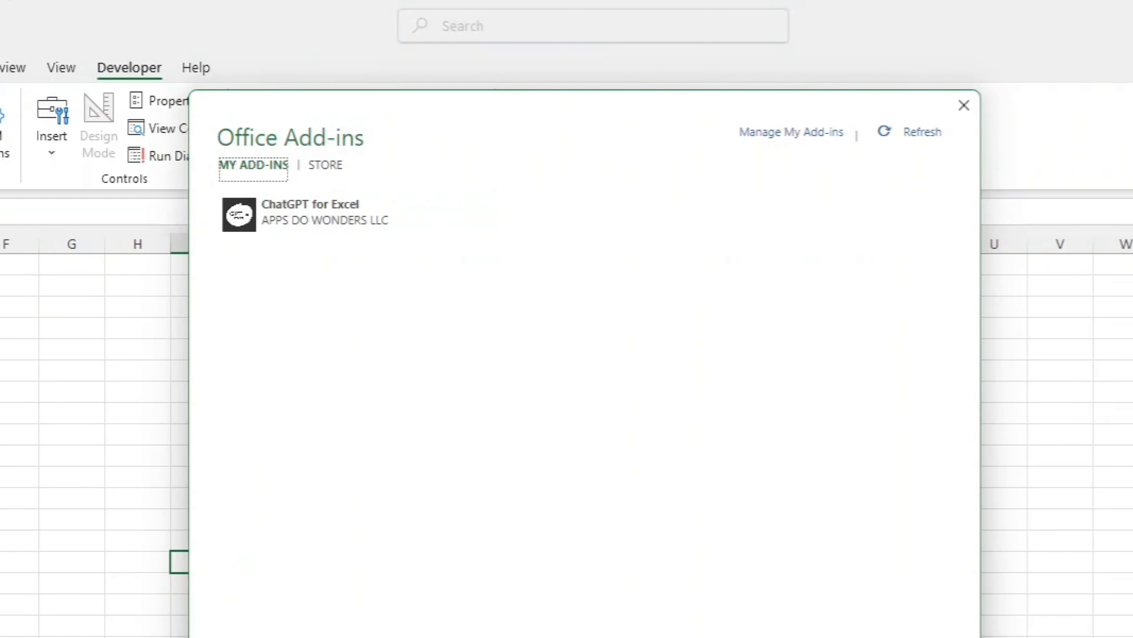
click(933, 140)
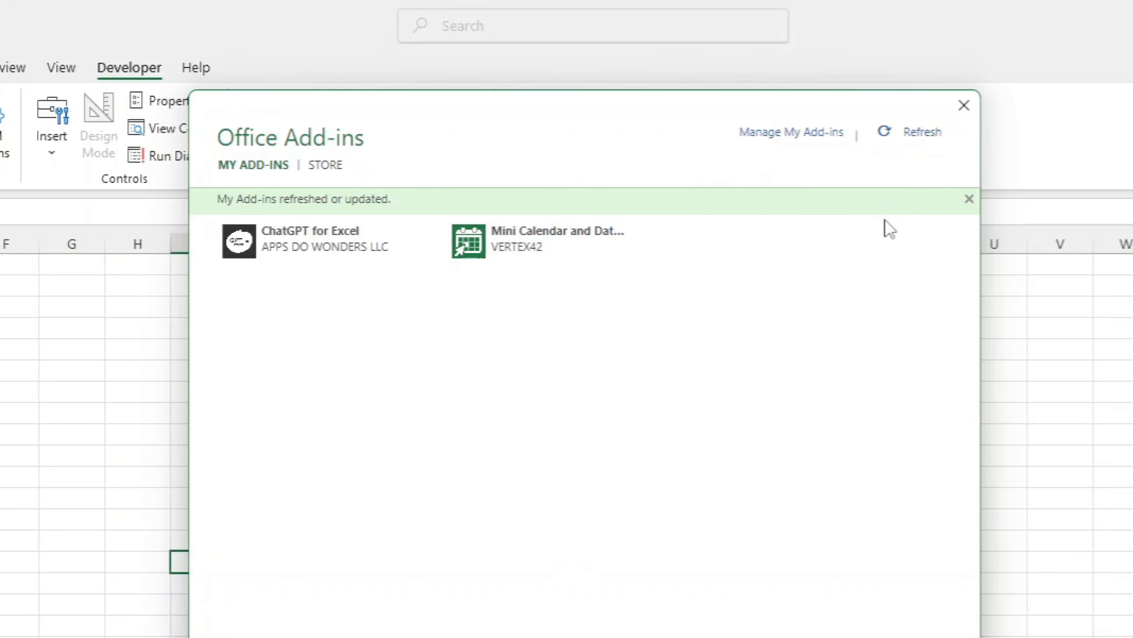
click(564, 261)
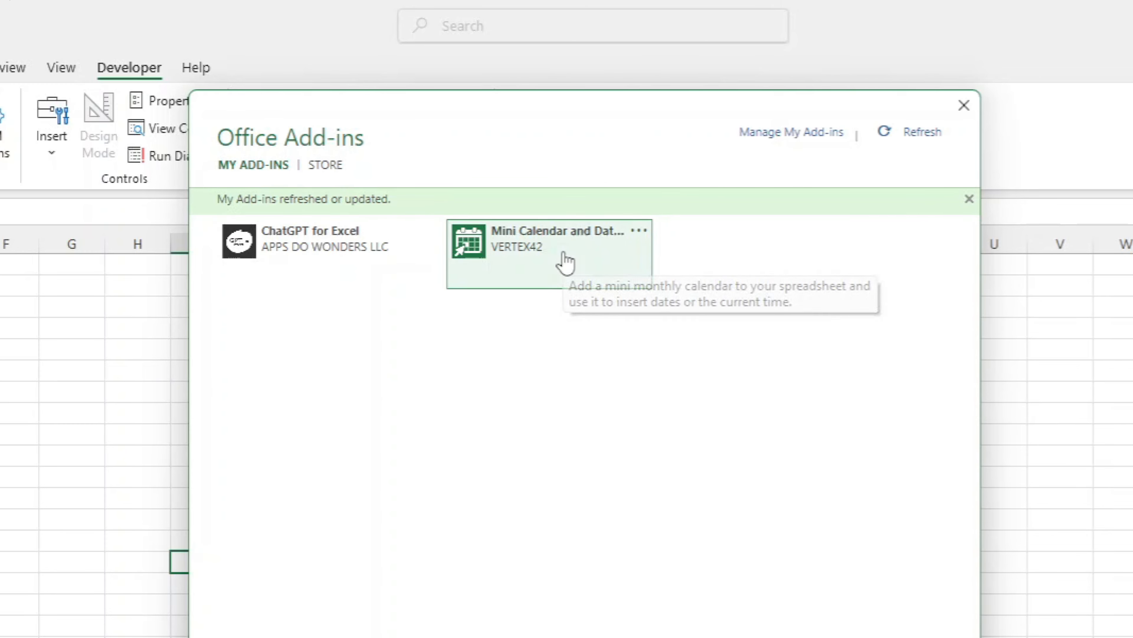
click(826, 636)
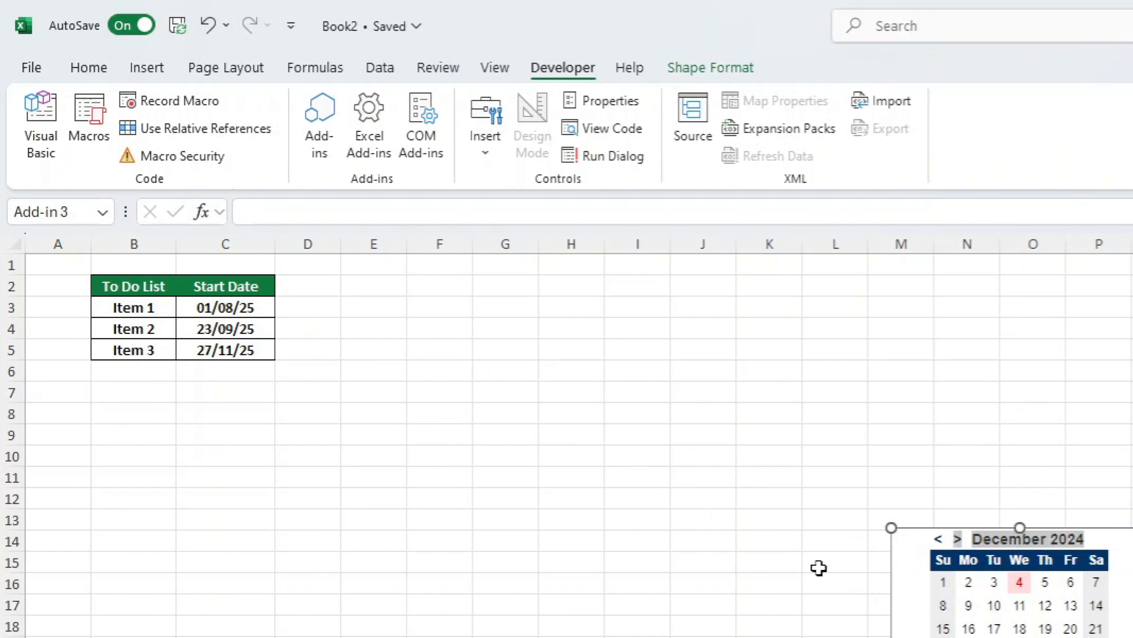
drag(925, 524, 318, 296)
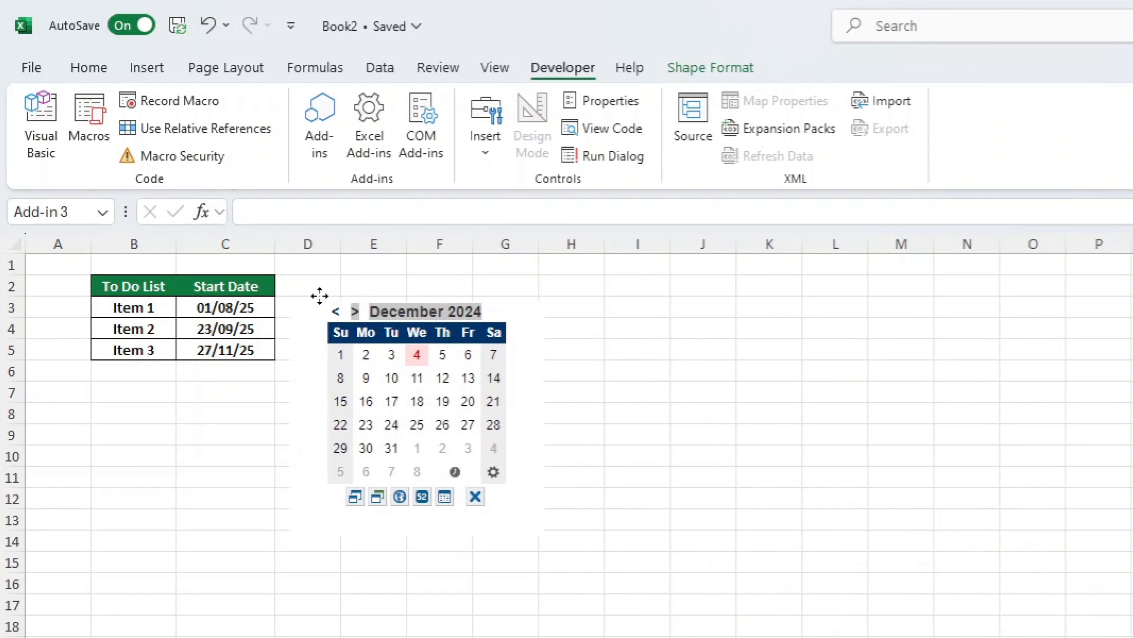
click(770, 636)
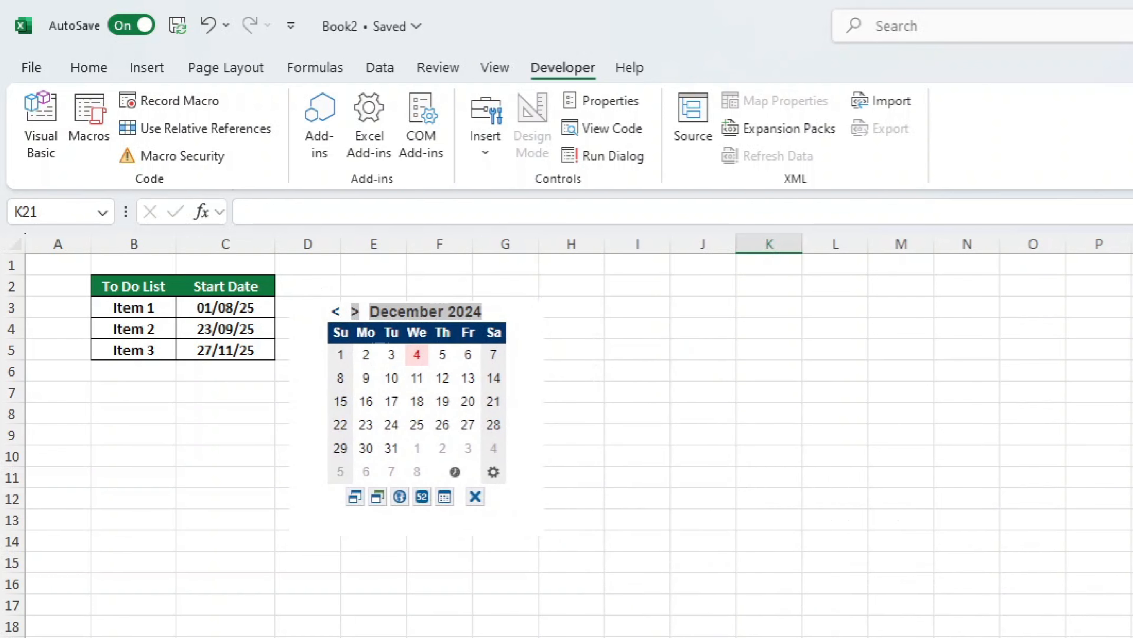